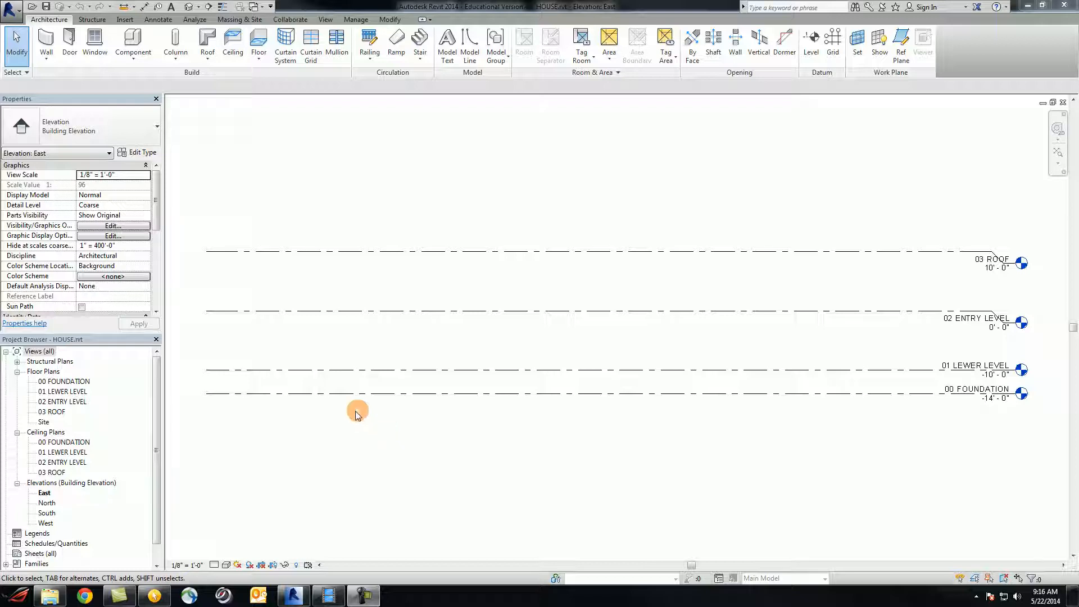
Step: Open the 00 FOUNDATION floor plan and start a wall using the Retaining - 12" Concrete type
double_click(68, 383)
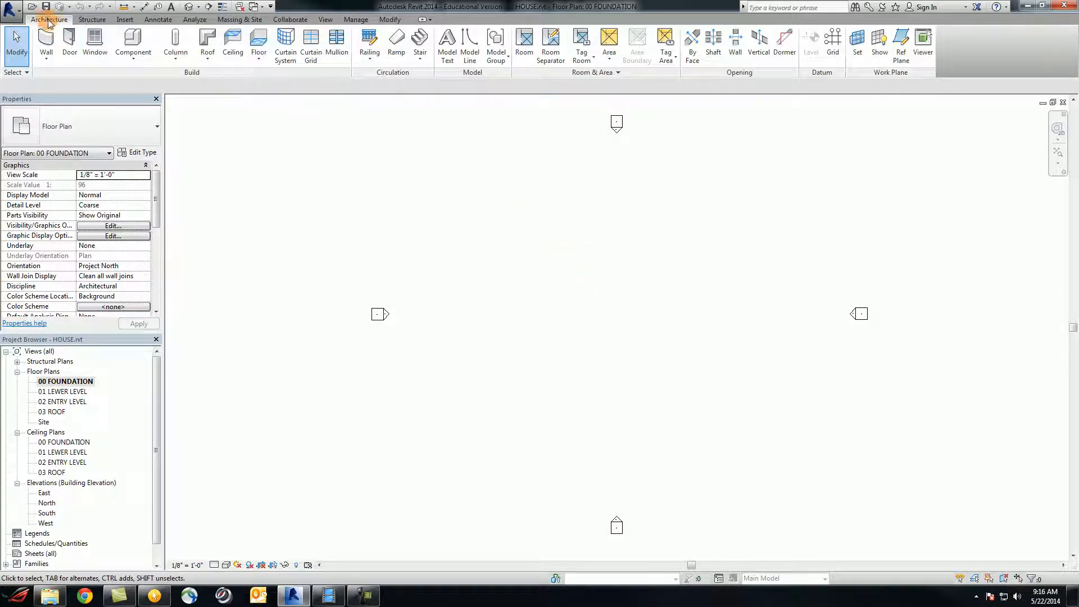
click(47, 41)
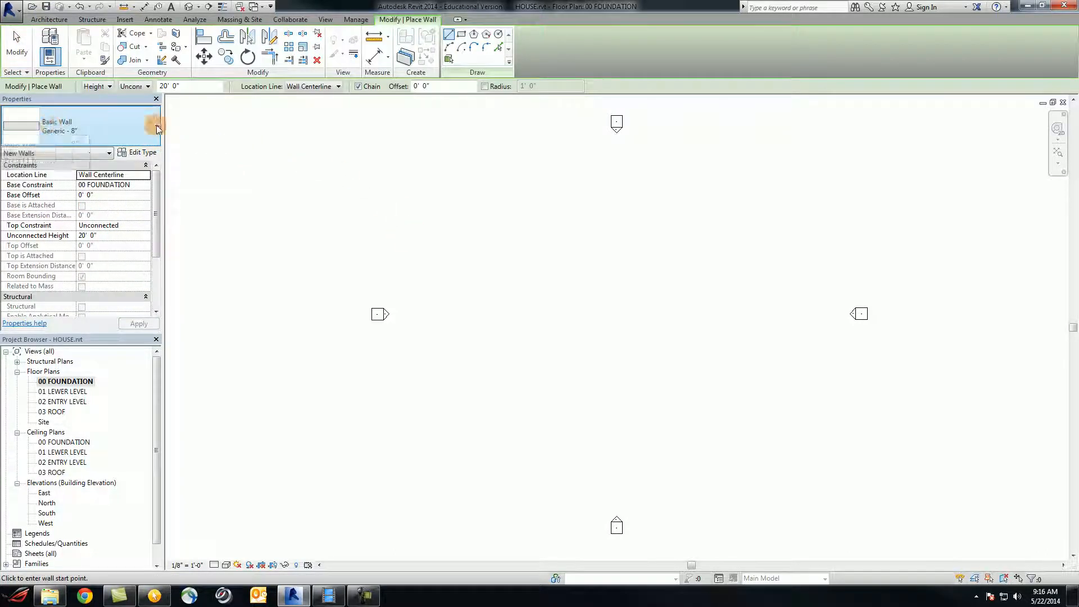
click(154, 128)
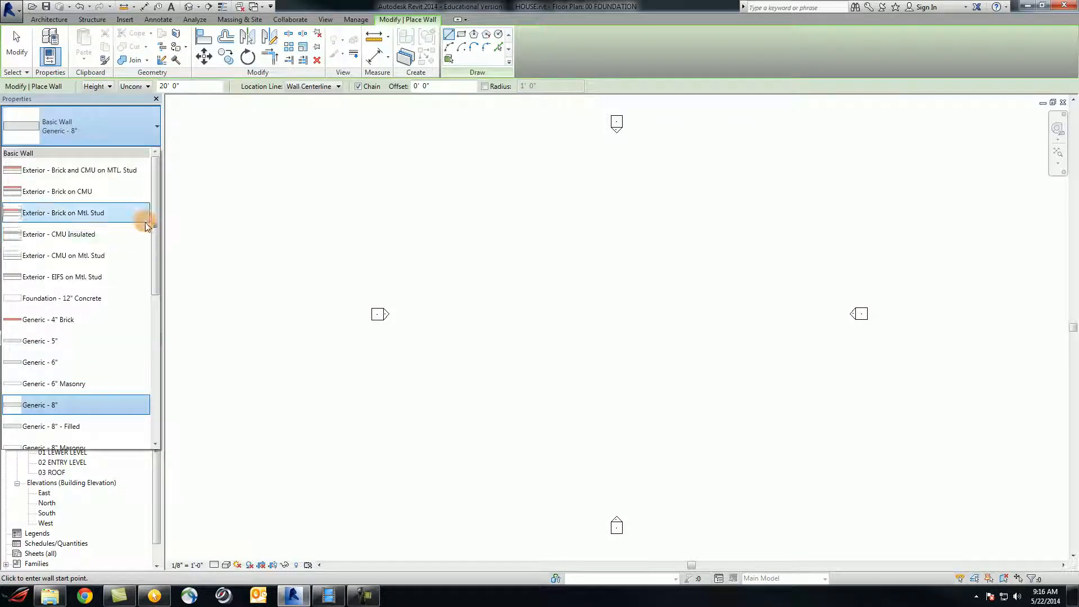
drag(154, 225, 150, 345)
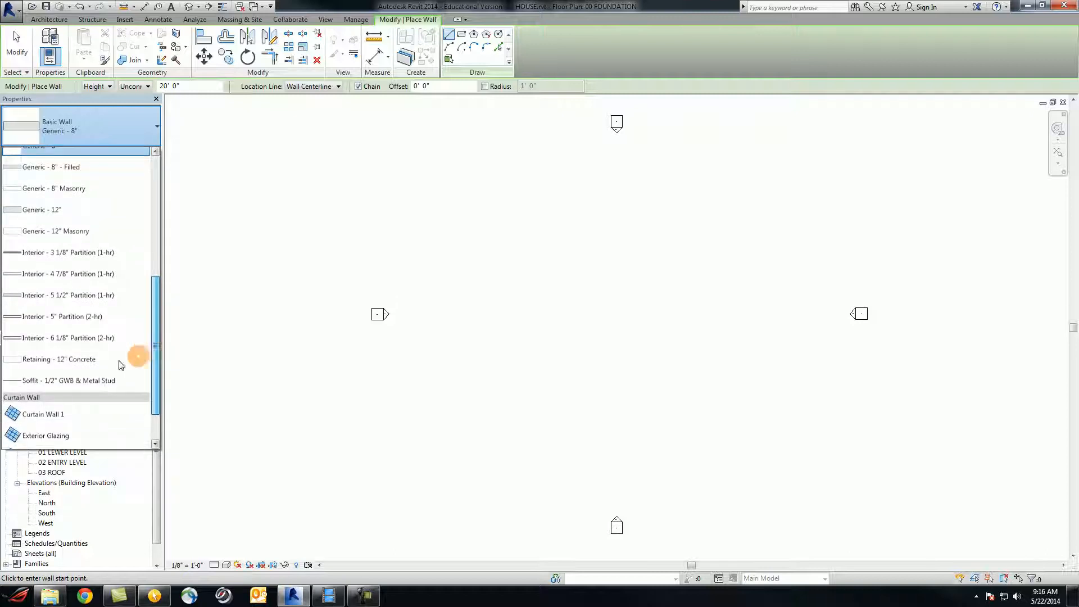
click(48, 362)
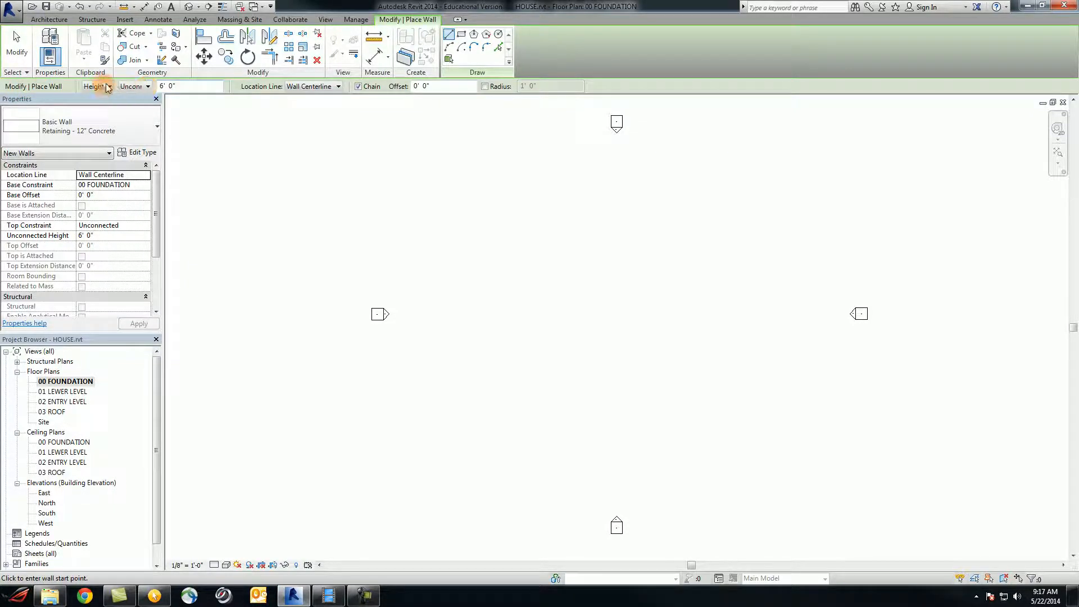
Step: Set the new walls' height up to 02 ENTRY LEVEL, with the location line at Wall Centerline and Chain enabled
click(149, 87)
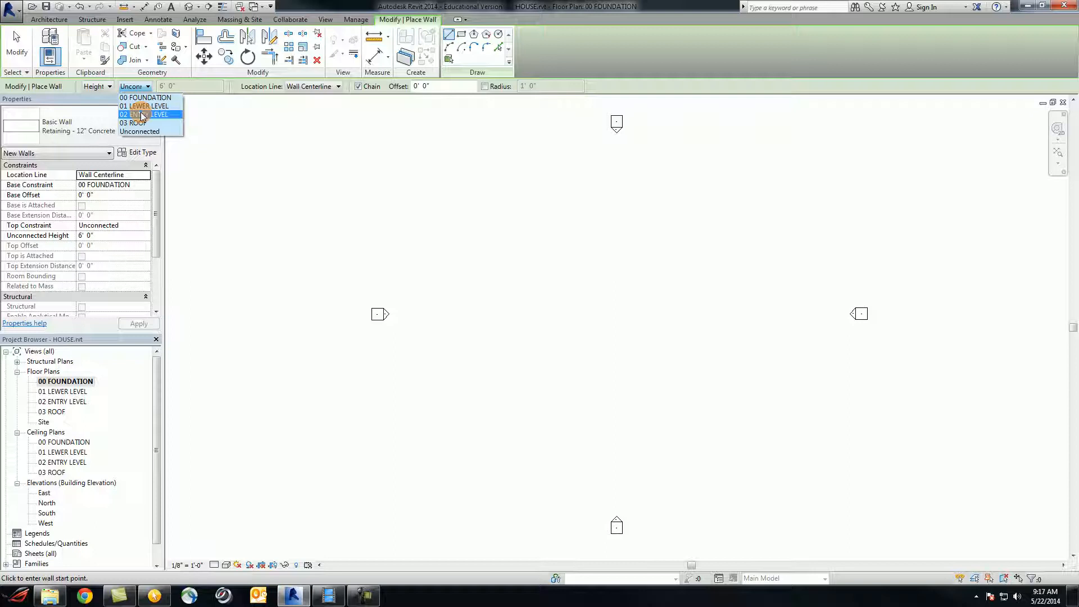
click(141, 115)
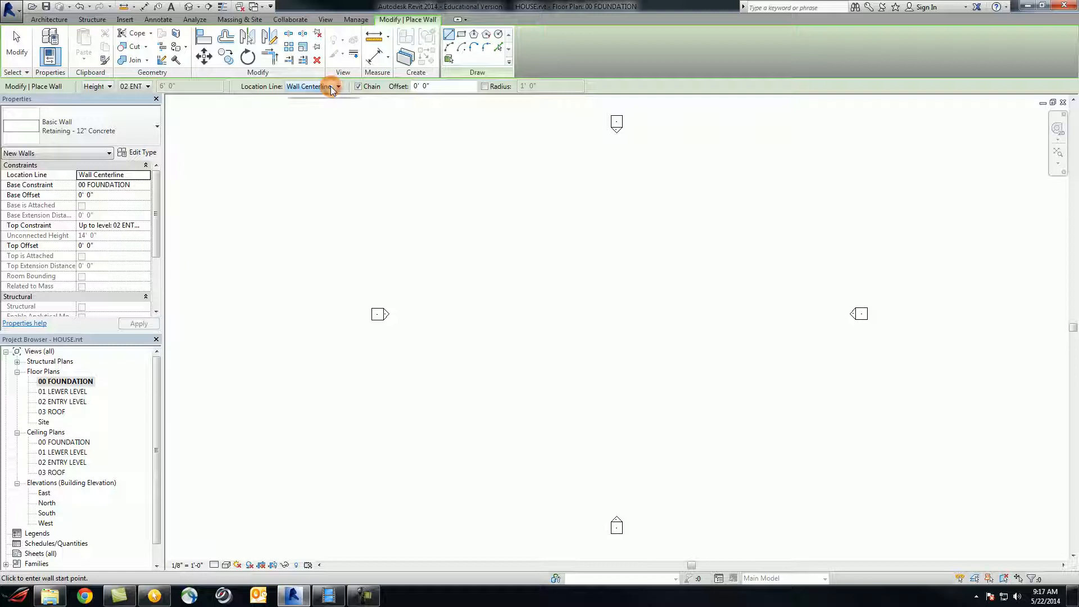
click(330, 86)
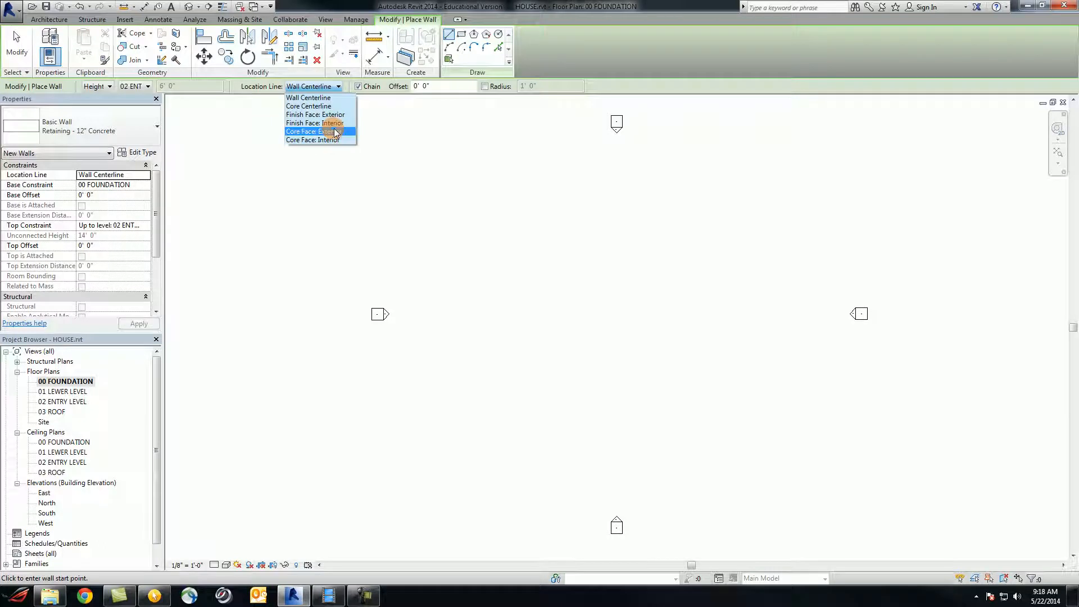
click(326, 98)
click(358, 86)
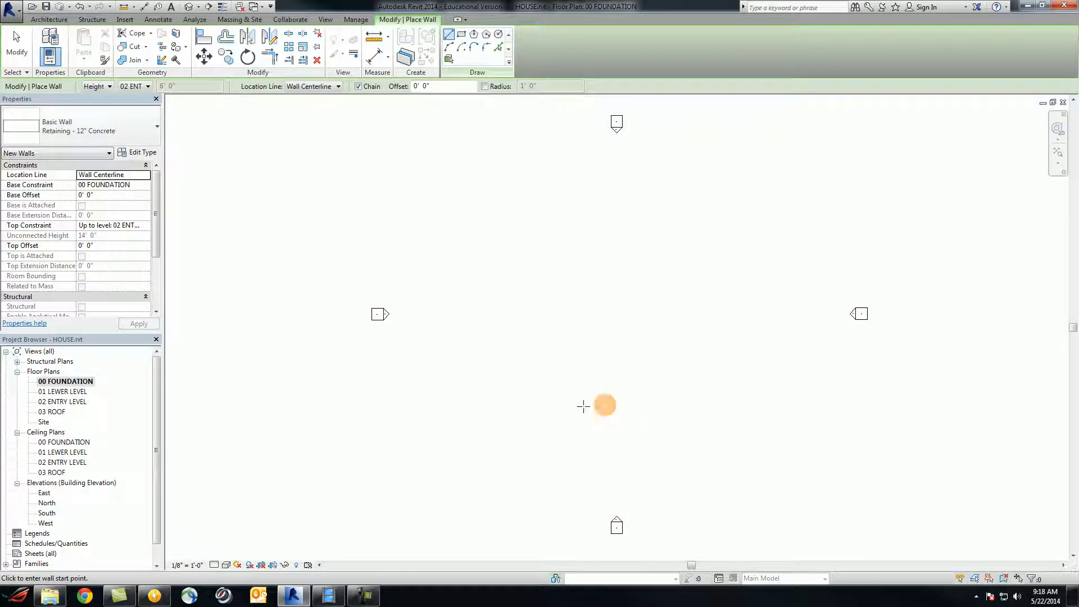
Step: Draw a U-shaped chain of walls open to the east, 40', 22' and 40' long, and select the north wall to check its dimensions
click(656, 411)
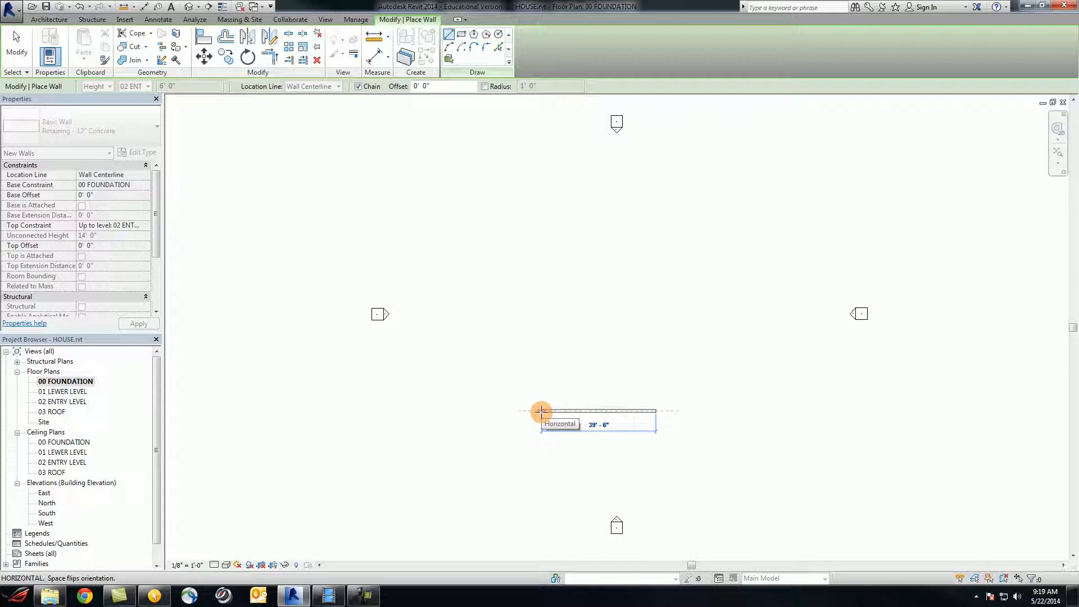
scroll(551, 411, up, 3)
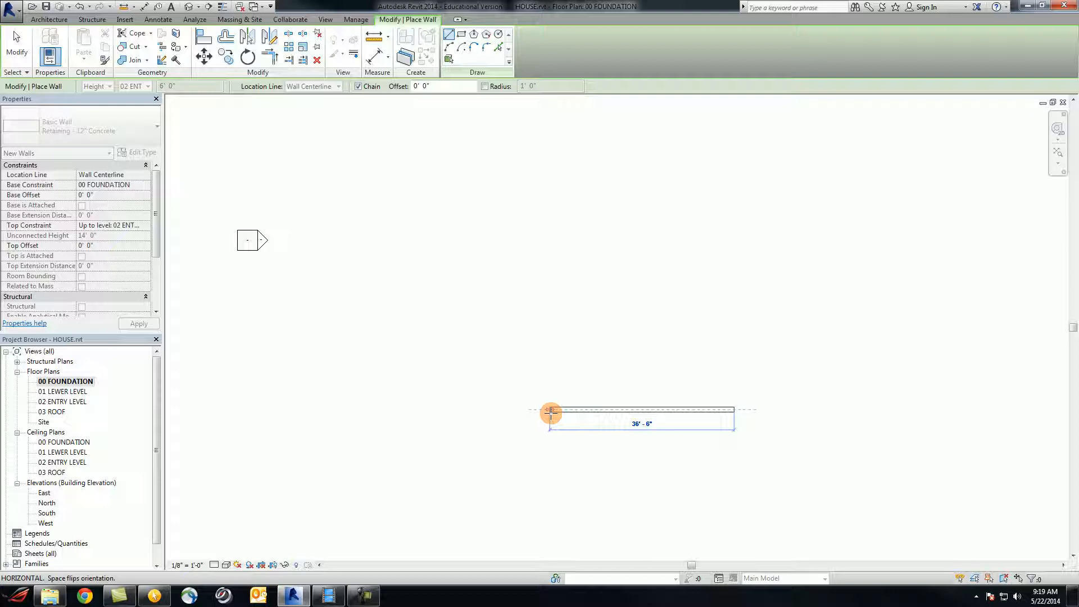
text(40)
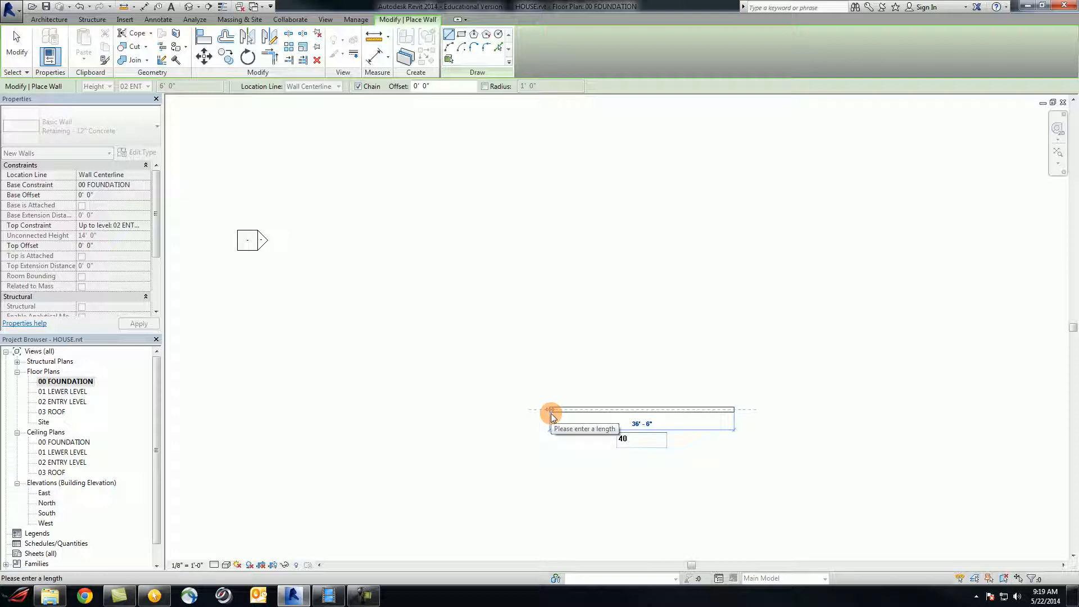
key(Return)
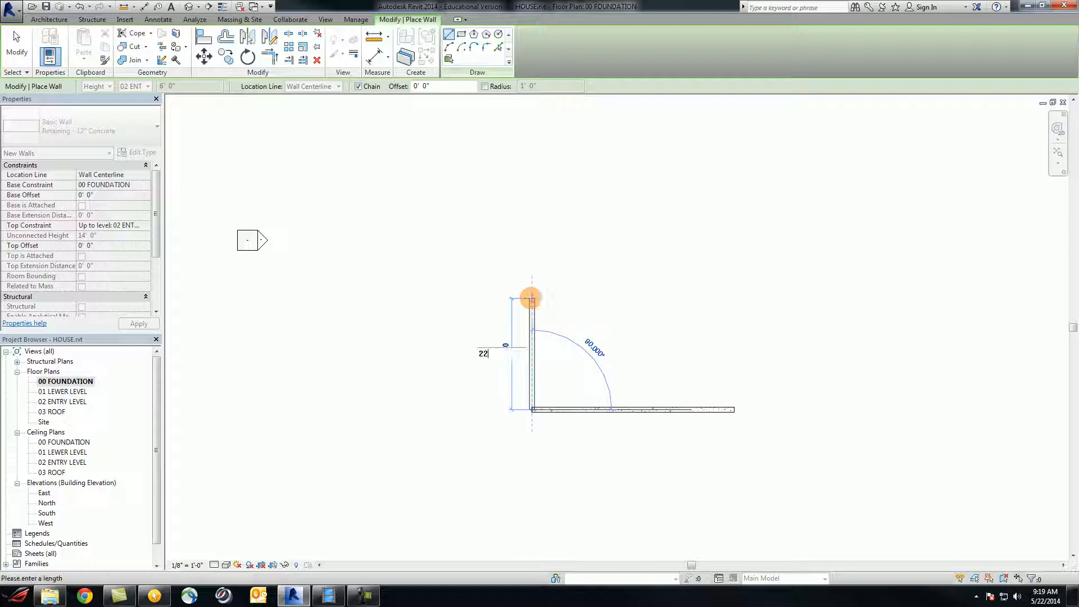
text(22)
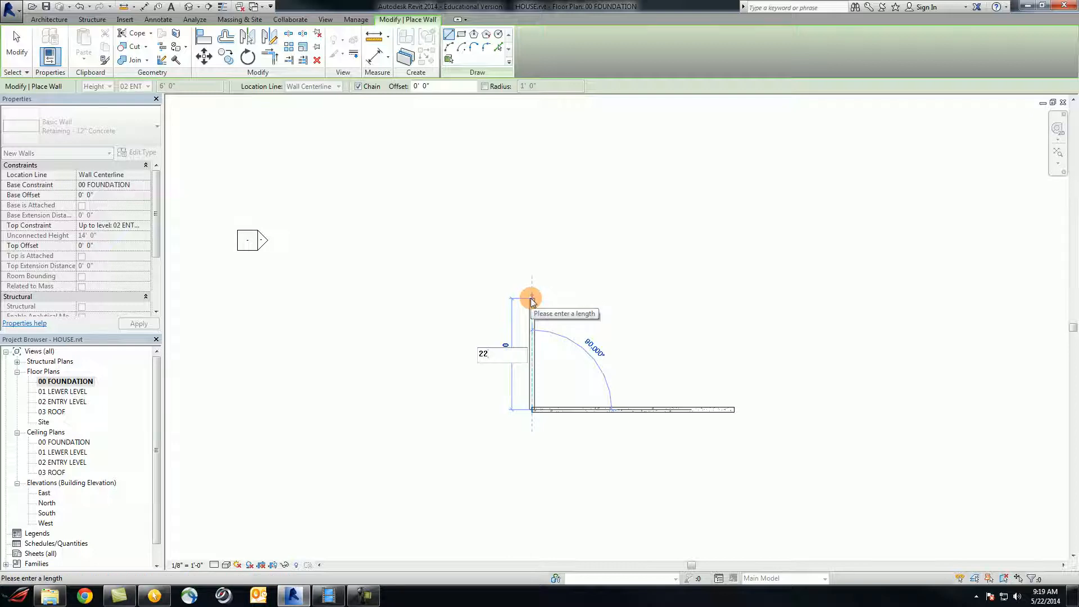
key(Return)
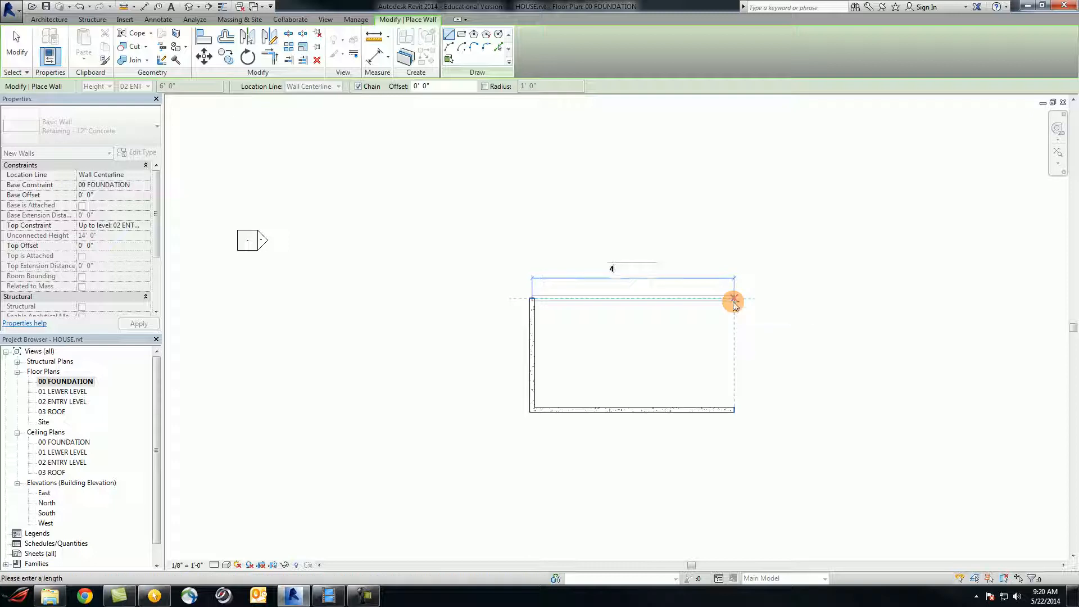
text(40)
key(Return)
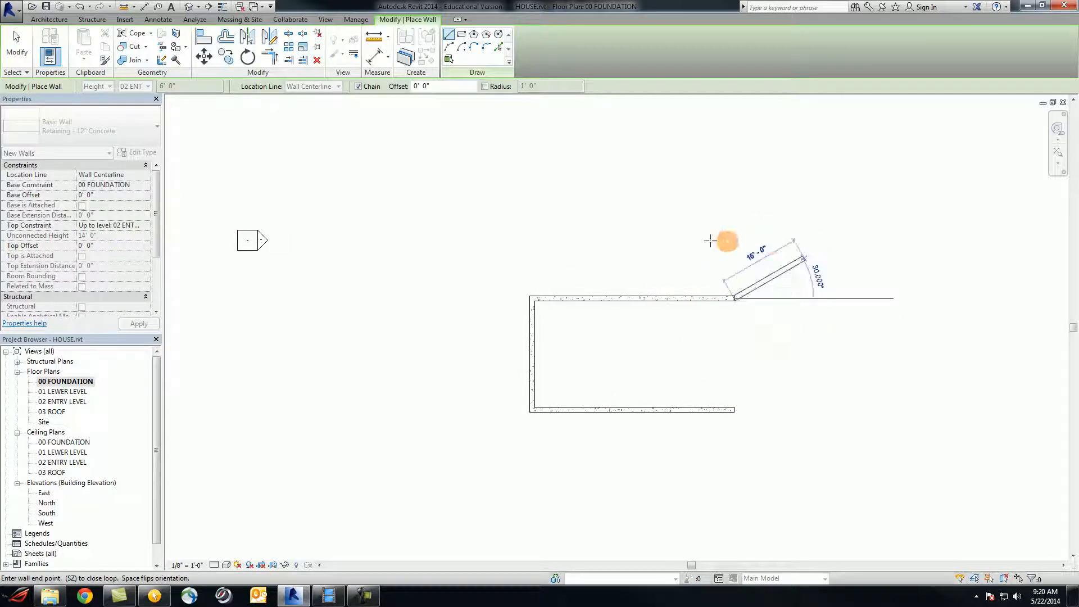
click(16, 50)
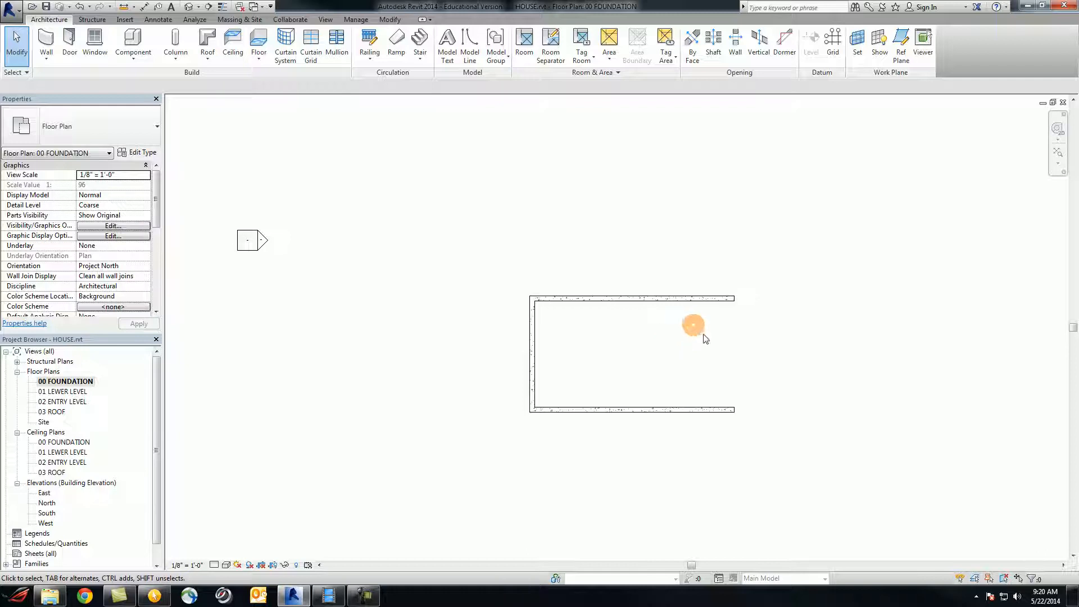
click(646, 298)
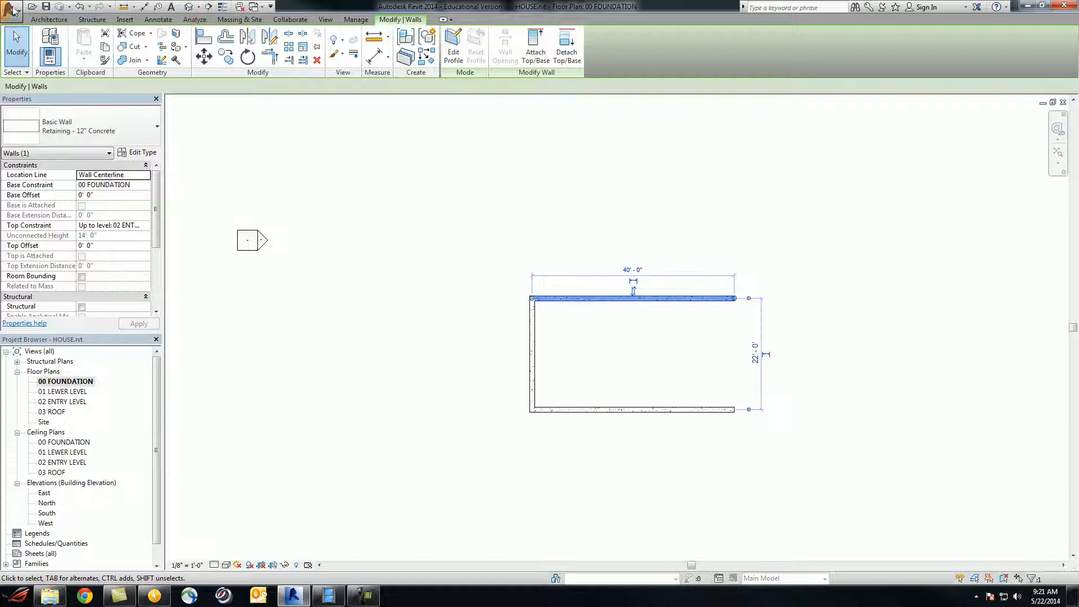
Step: Open the default 3D view of the foundation walls and set its visual style to Shaded
click(188, 9)
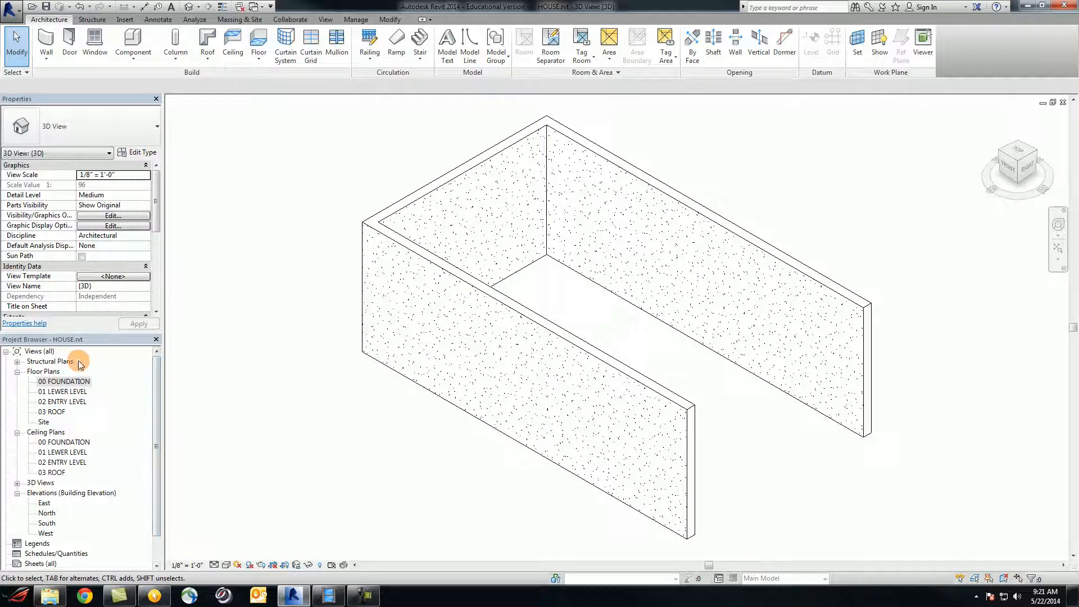
click(17, 484)
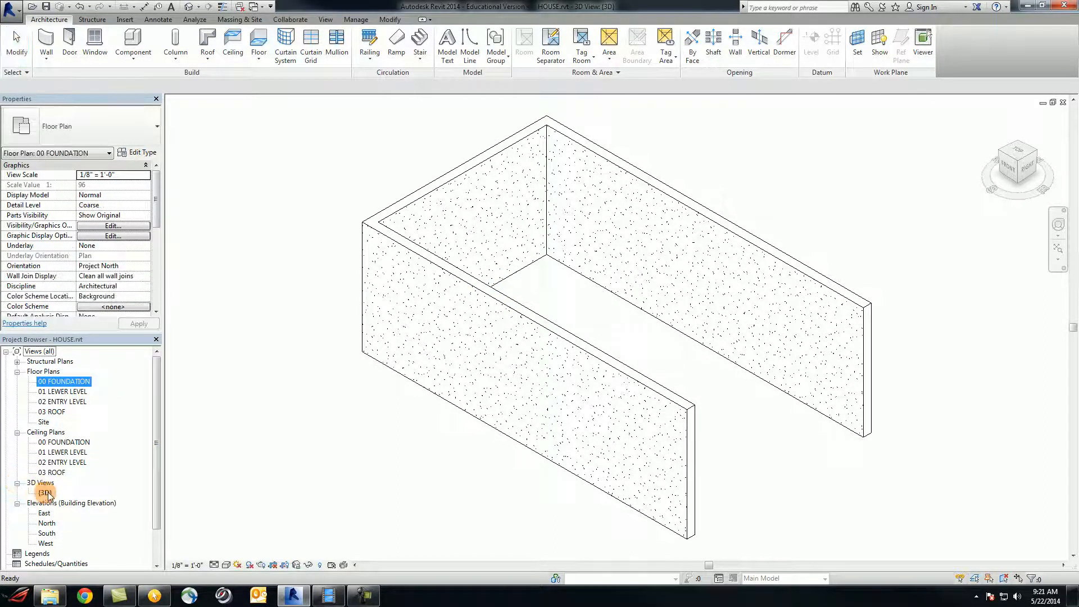
scroll(754, 389, down, 1)
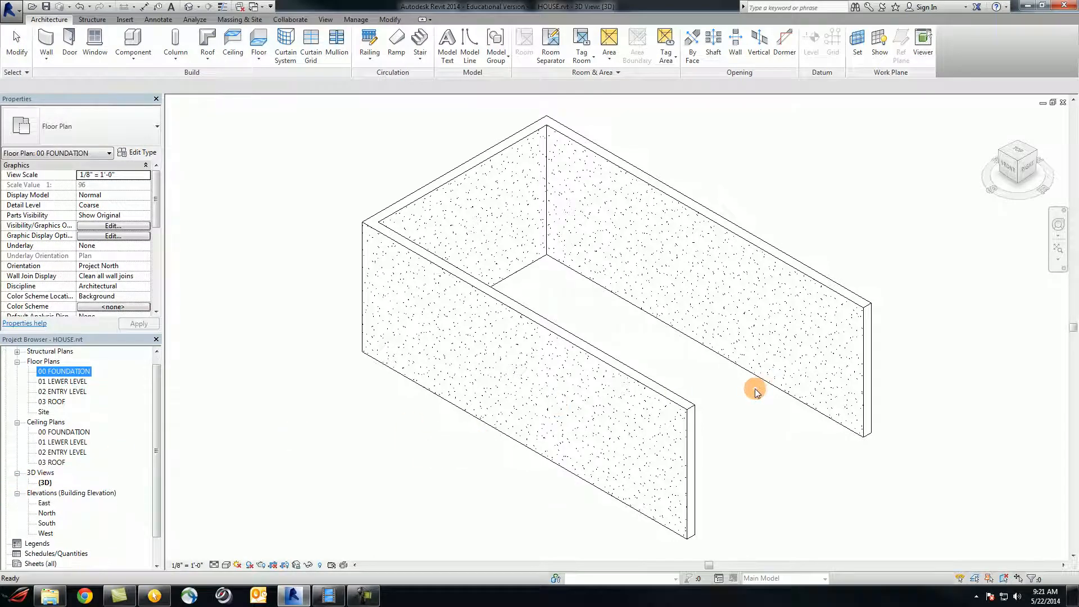
click(753, 394)
scroll(659, 370, down, 3)
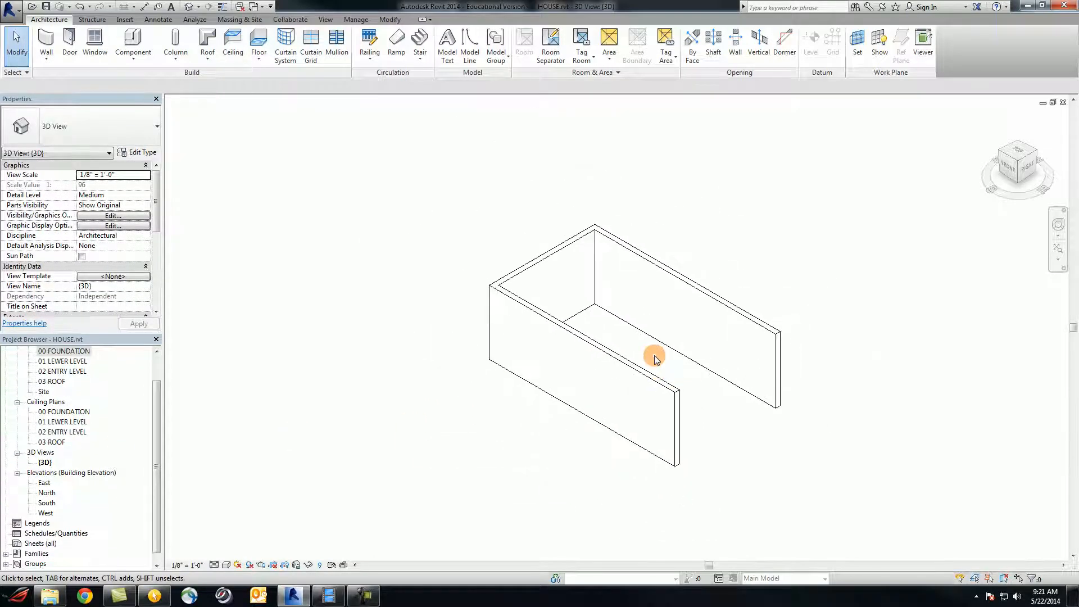
scroll(655, 360, up, 1)
scroll(655, 357, up, 1)
scroll(657, 357, down, 2)
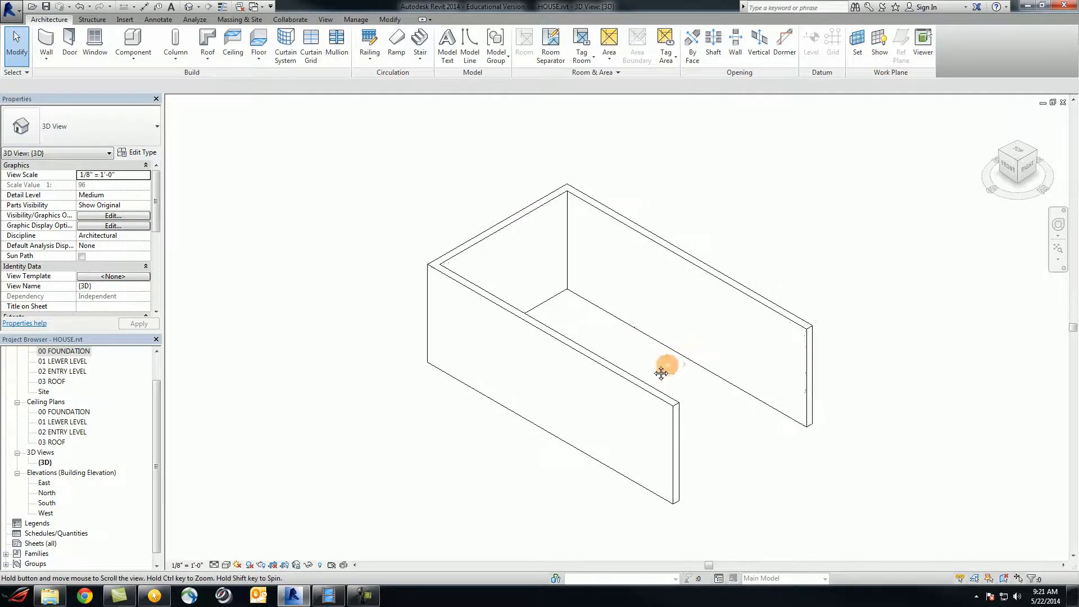
scroll(607, 362, up, 1)
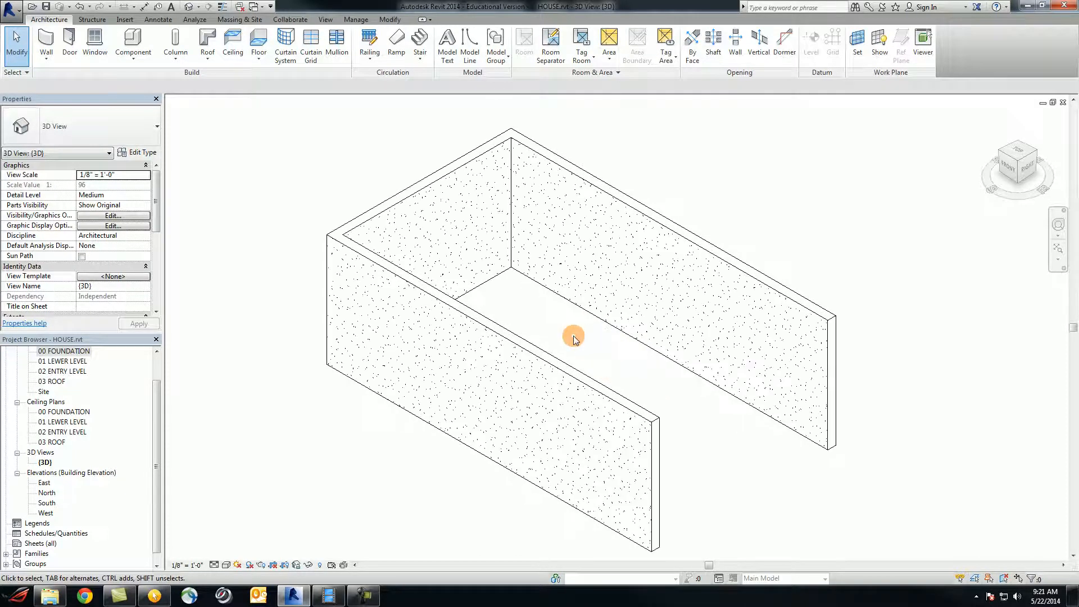
middle_drag(573, 332, 604, 333)
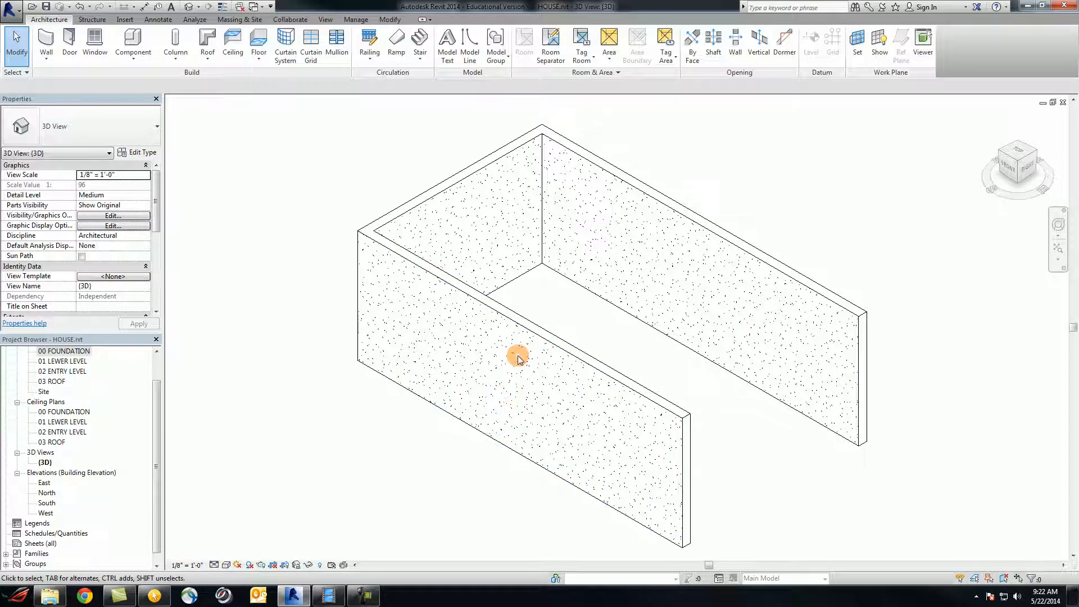
click(226, 564)
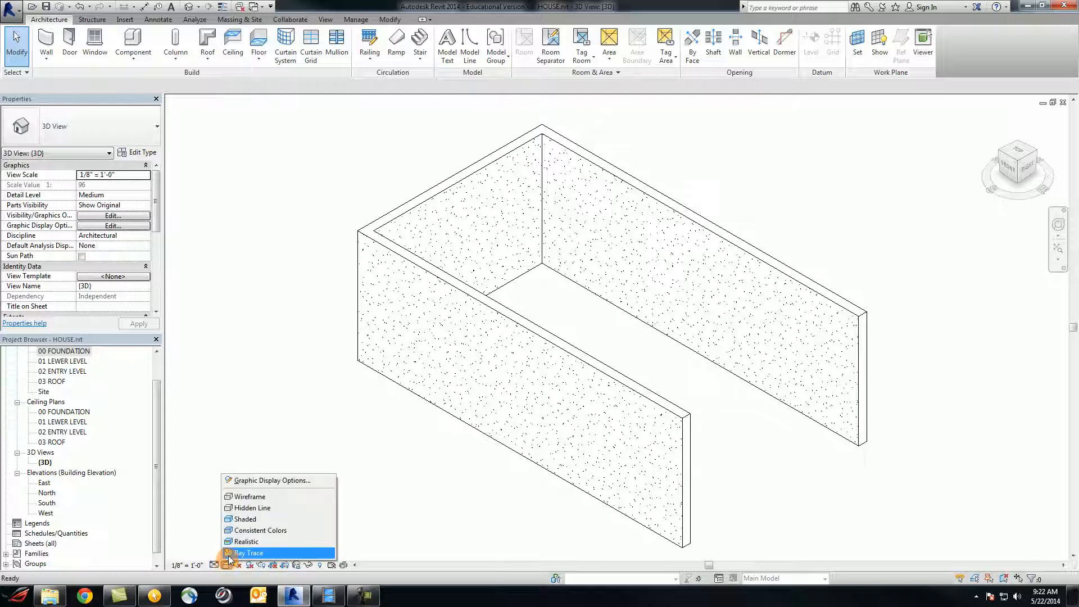
click(257, 518)
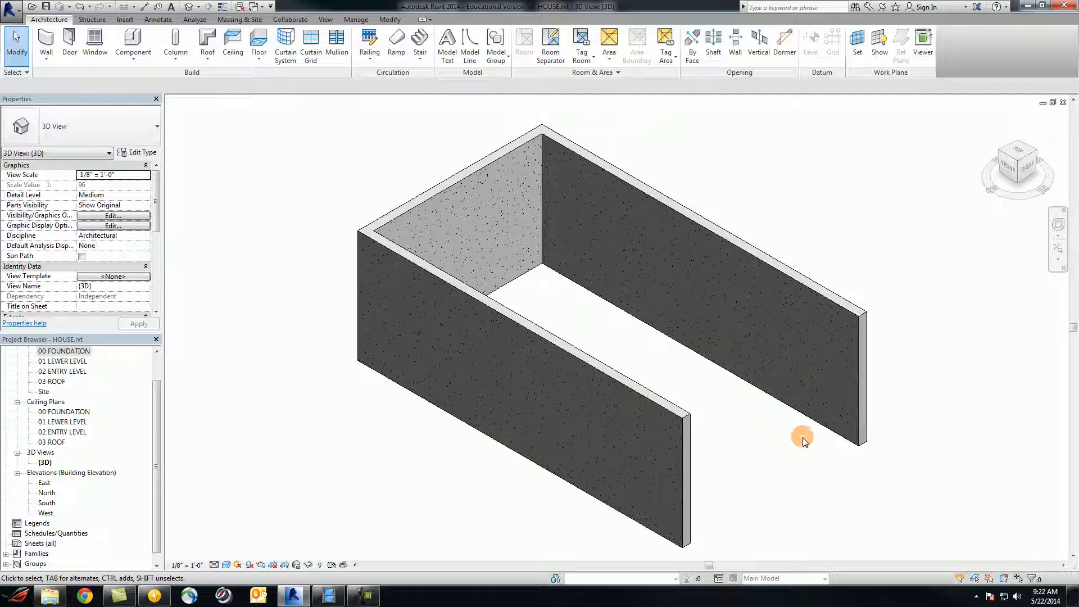
Step: Orbit around the shaded walls and examine them from several corners, the right side and the top
shift+middle_drag(848, 424, 841, 393)
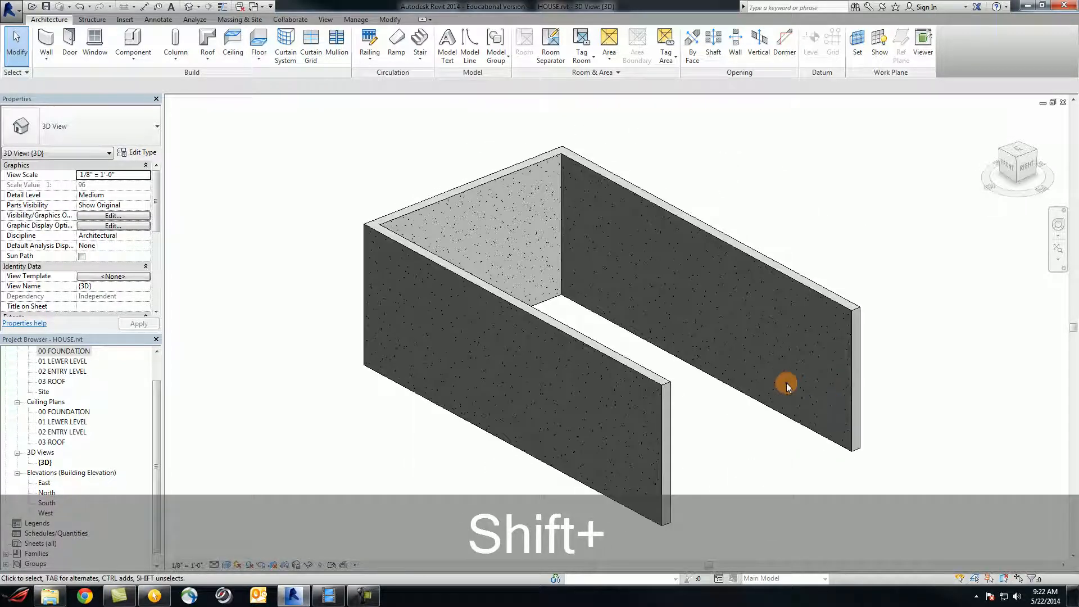
click(765, 426)
shift+middle_drag(706, 399, 515, 384)
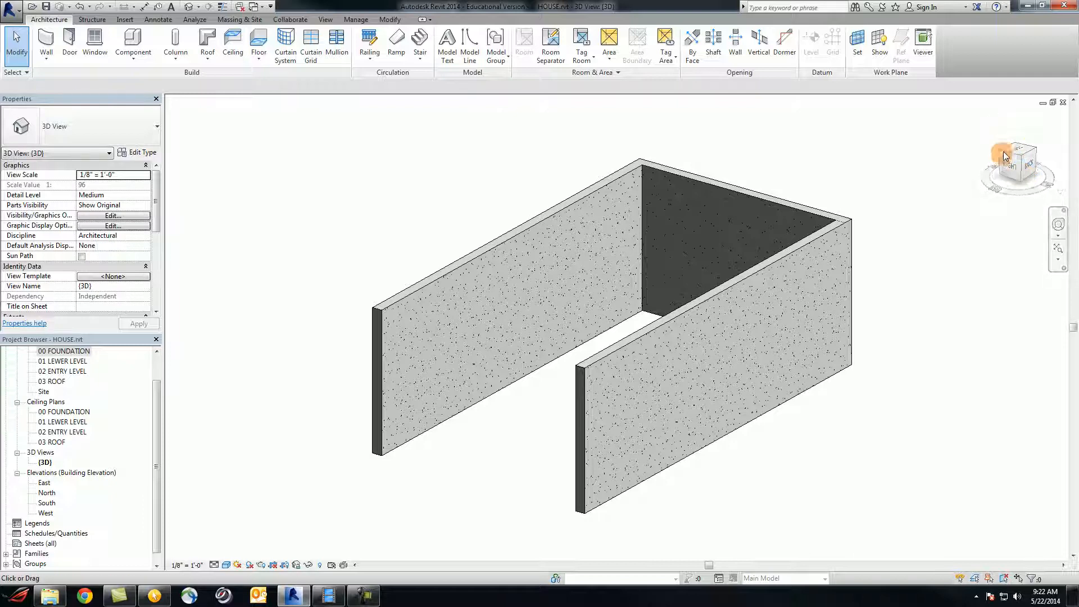
click(1038, 150)
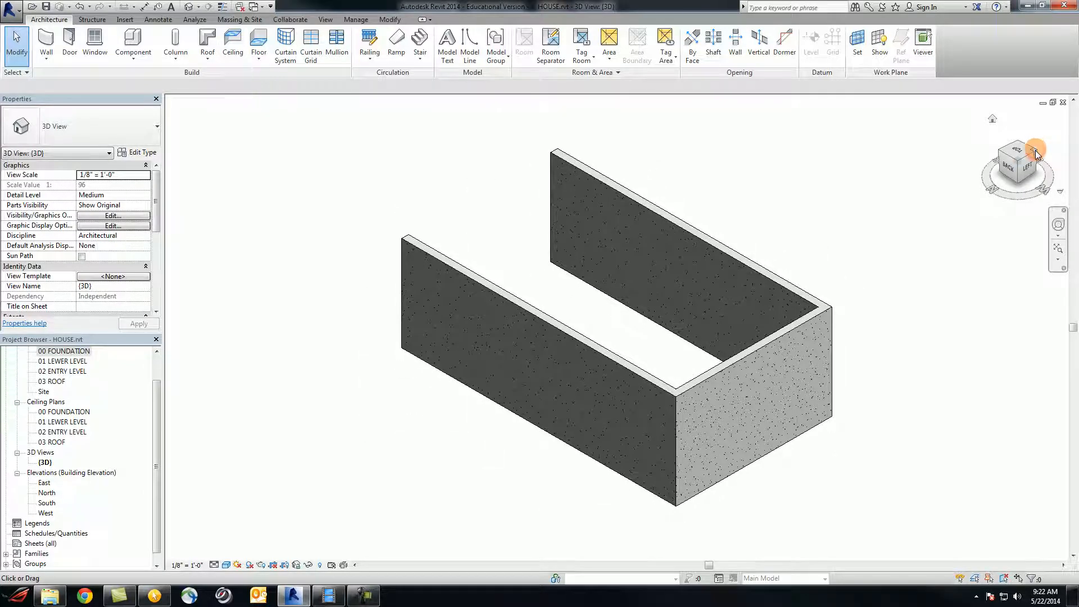
click(1037, 151)
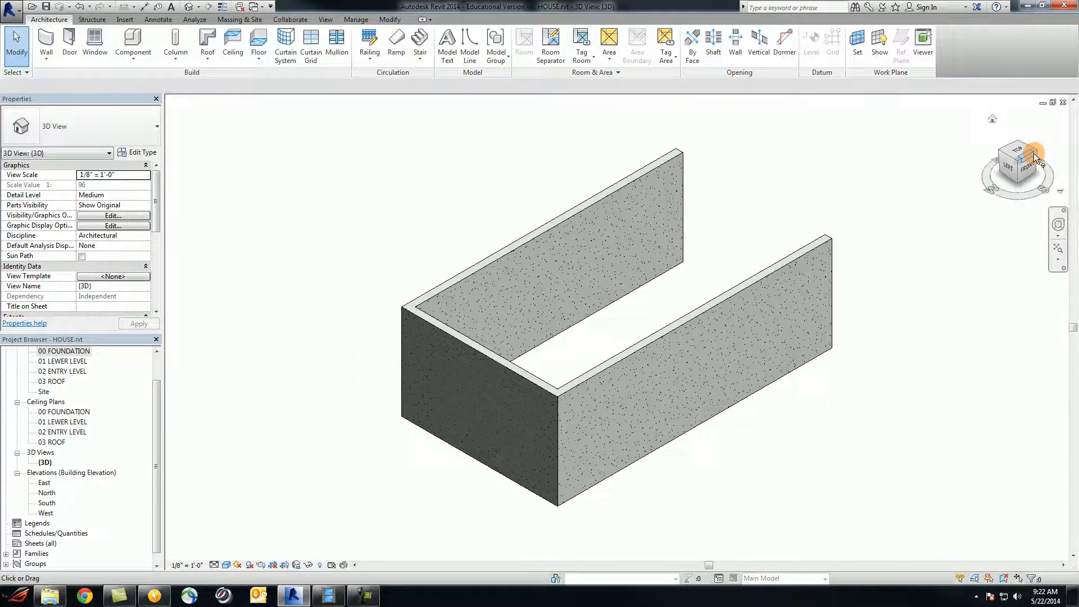
click(1032, 163)
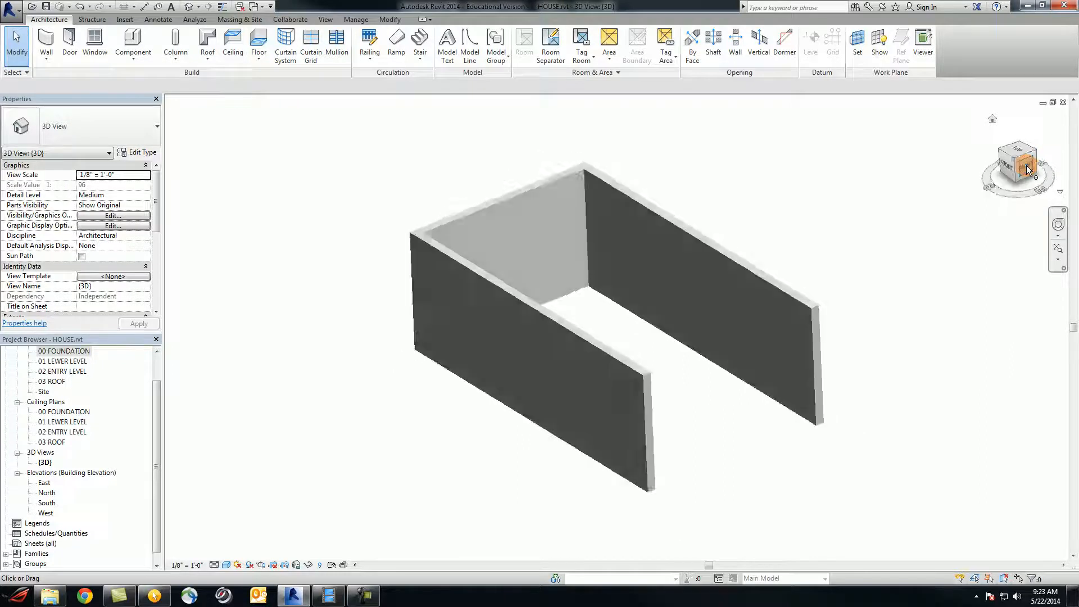
click(1028, 169)
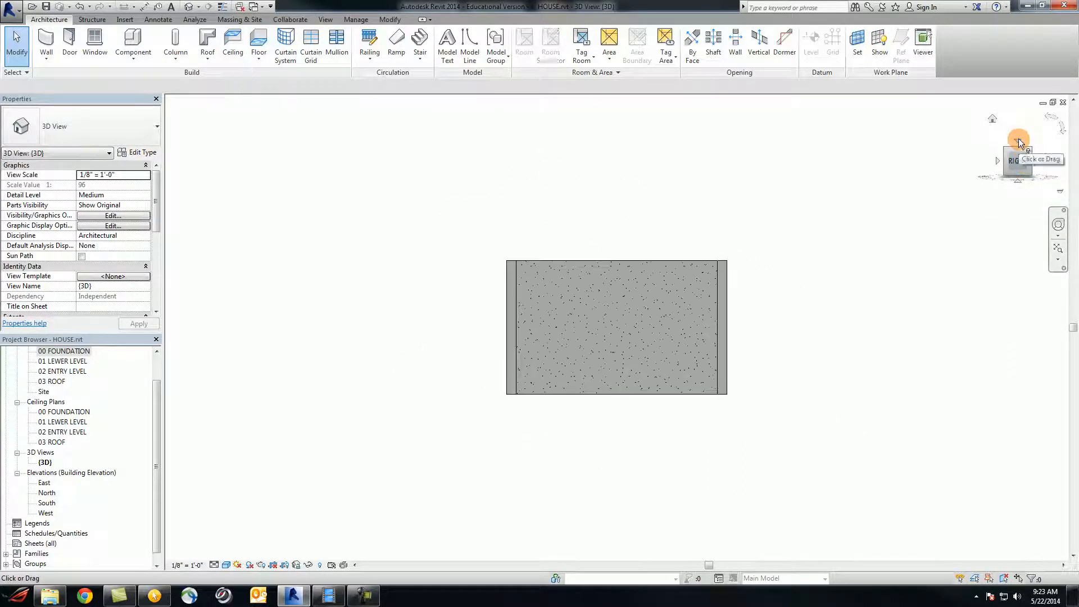
click(1019, 142)
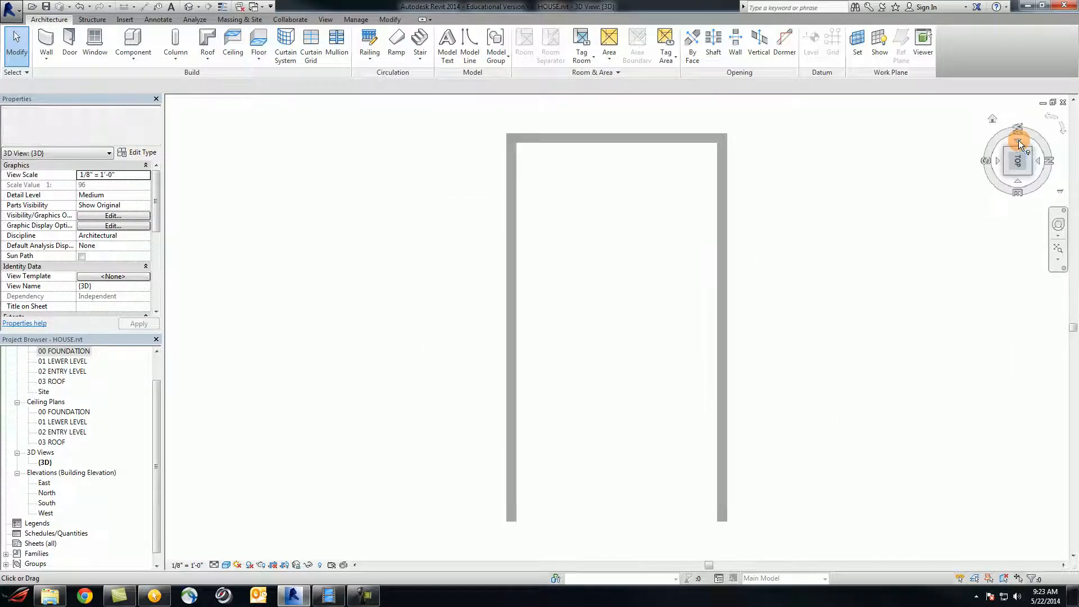
click(1030, 171)
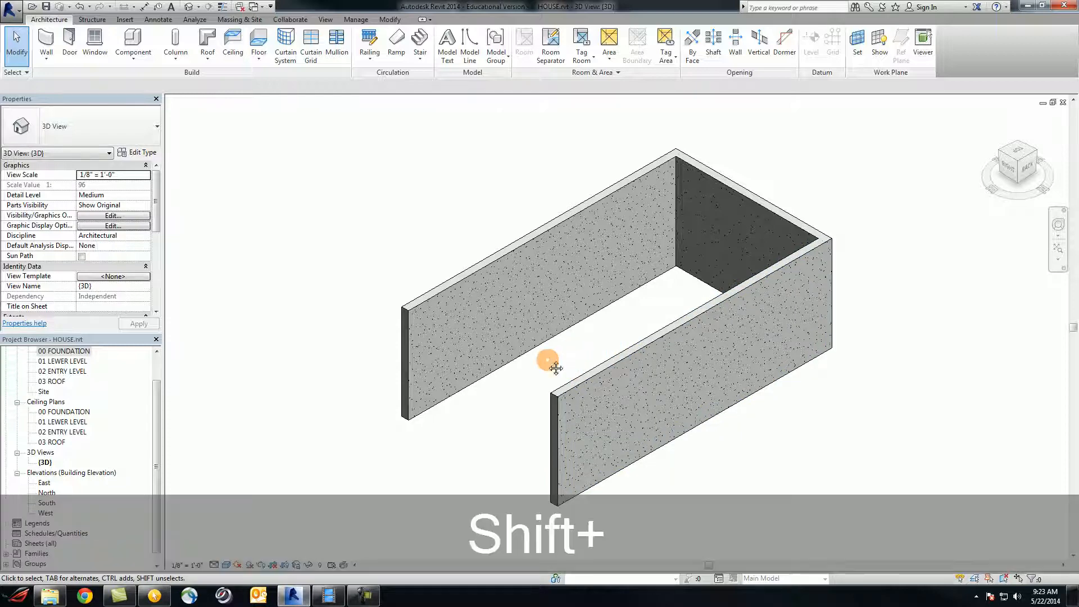
Step: Open the 01 LEWER LEVEL floor plan with the U-shaped foundation walls in view
shift+middle_drag(575, 370, 725, 374)
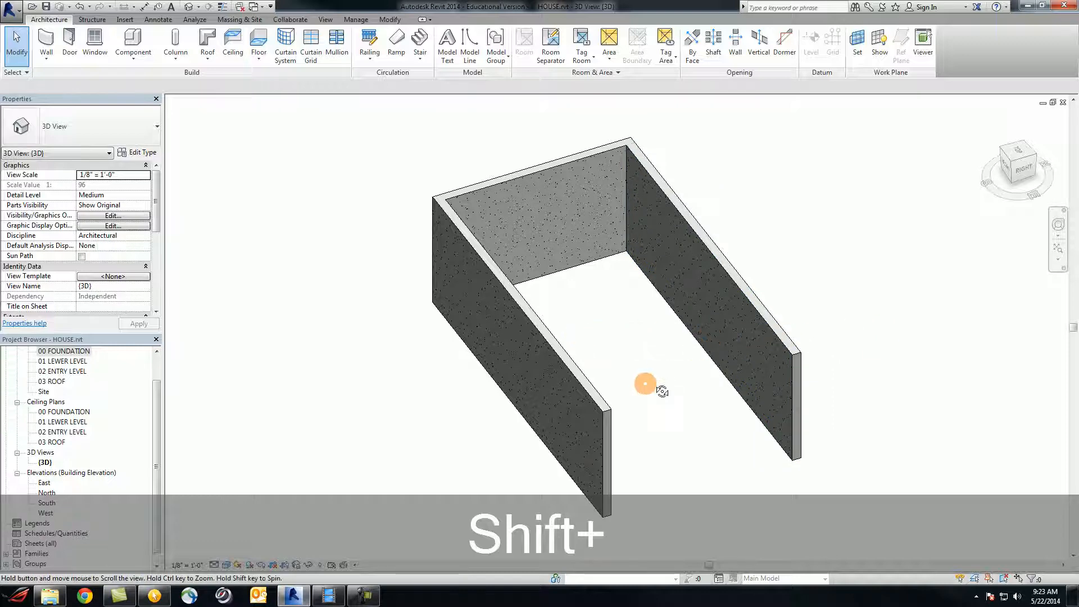
shift+middle_drag(646, 386, 689, 363)
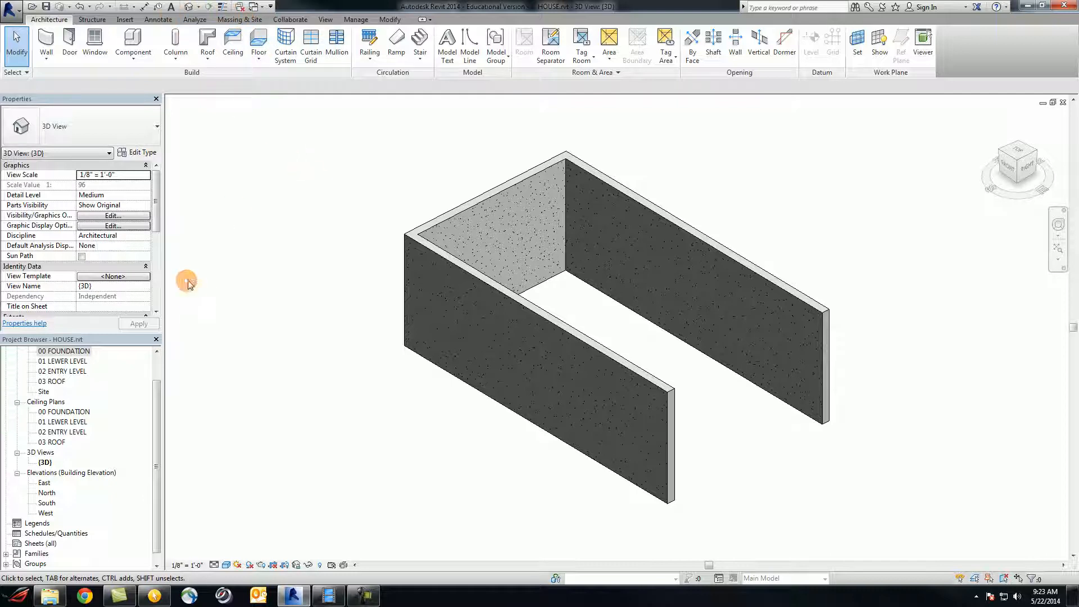
drag(156, 457, 160, 402)
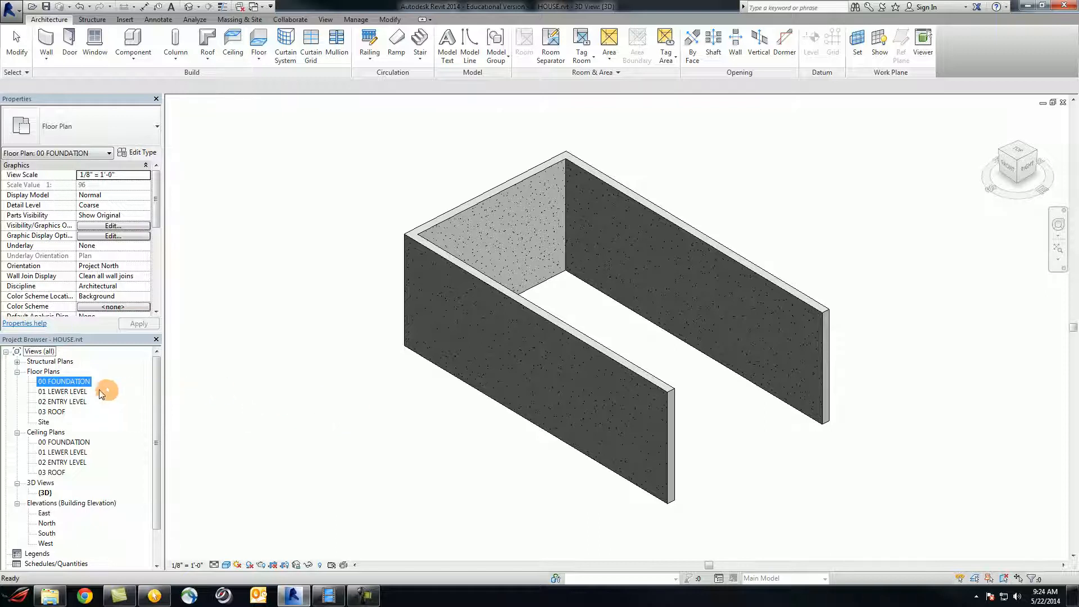
double_click(70, 392)
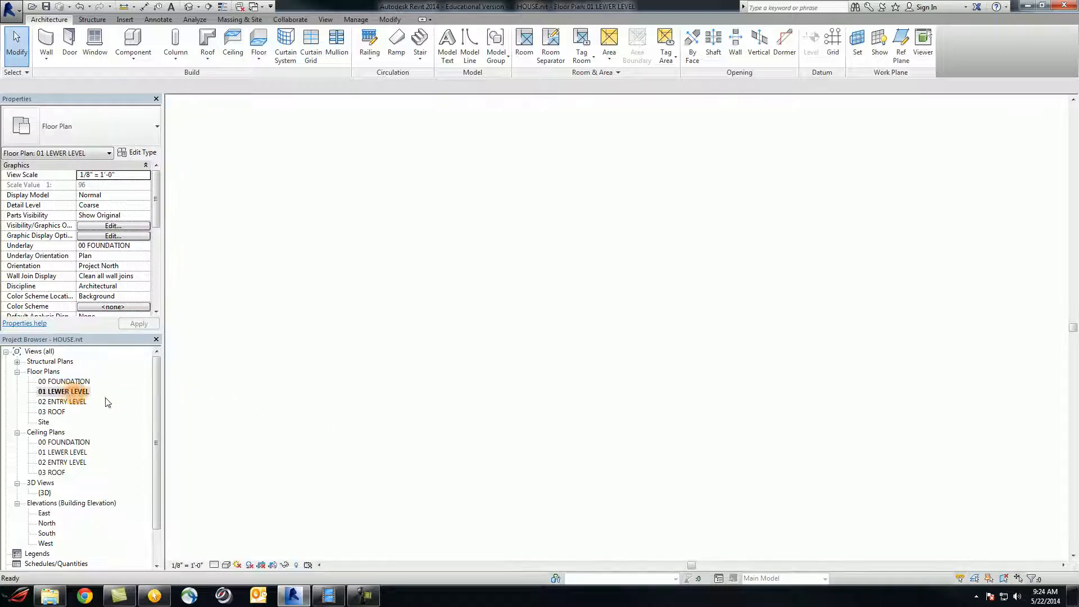
mouse_move(679, 358)
middle_down()
mouse_move(605, 359)
mouse_move(526, 335)
middle_up()
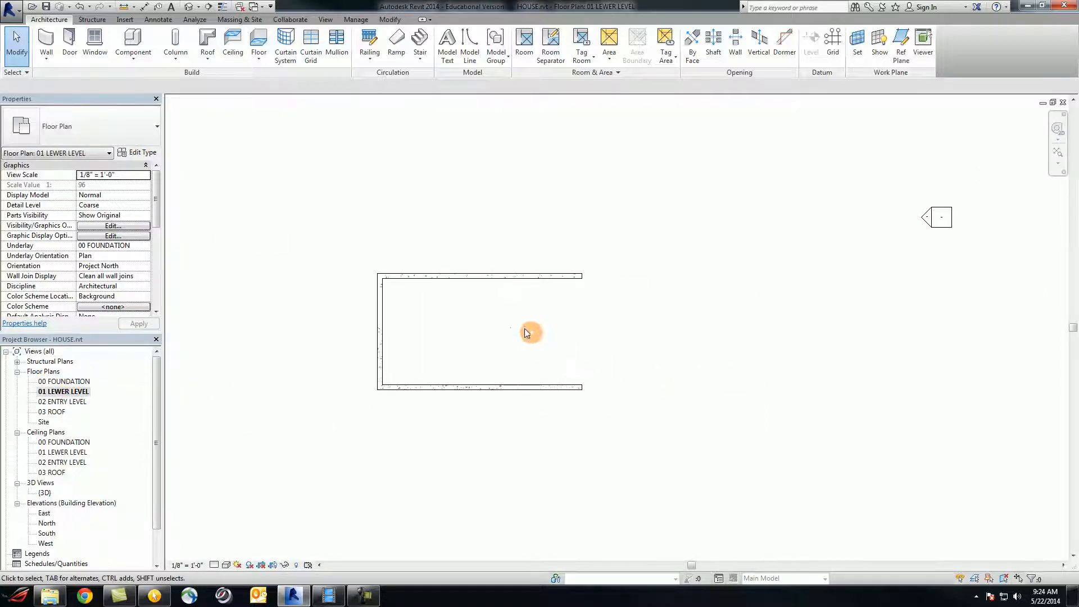
scroll(526, 333, up, 1)
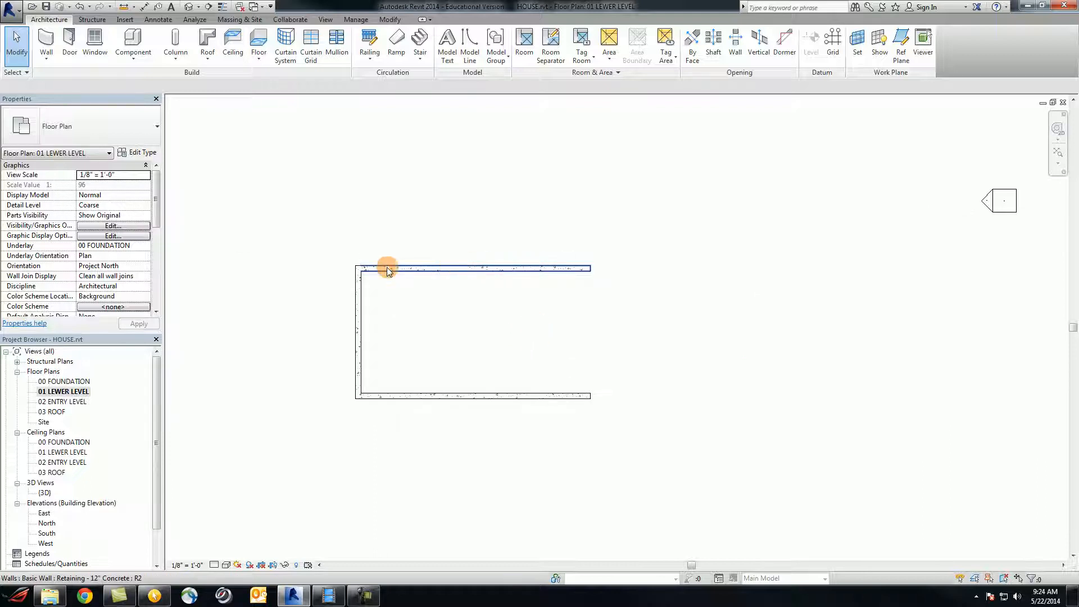
middle_drag(703, 363, 619, 364)
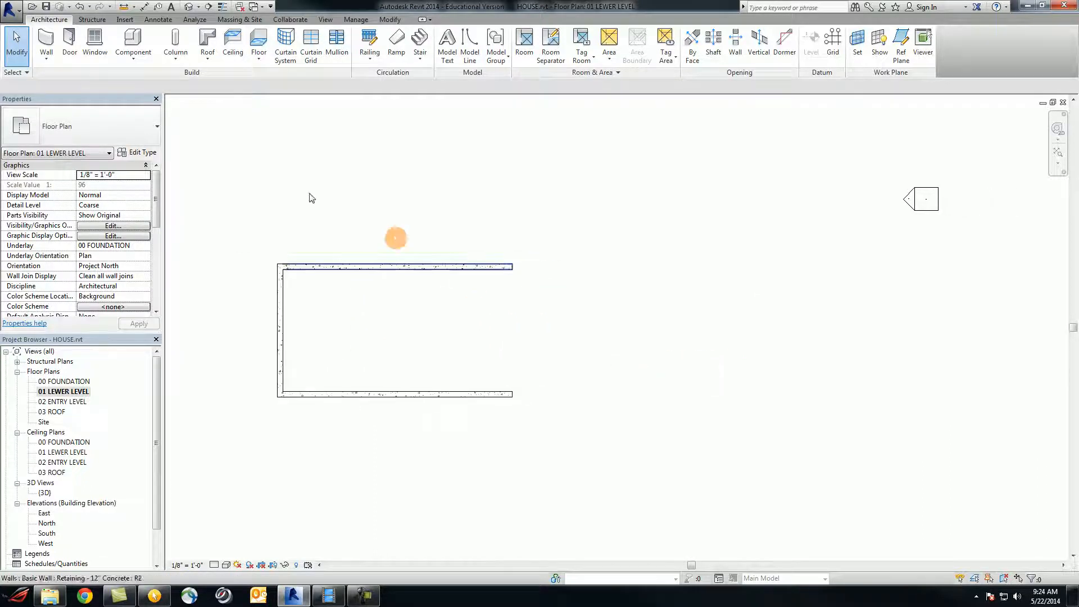
Step: Start a new wall of type Foundation - 12" Concrete with its depth set down to 00 FOUNDATION
click(45, 38)
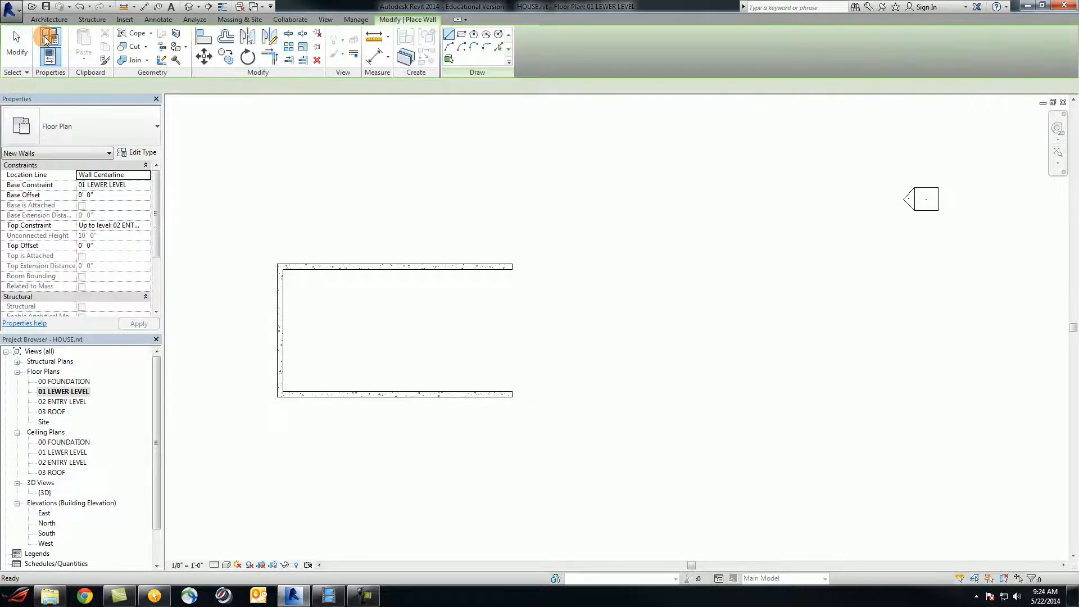
click(150, 126)
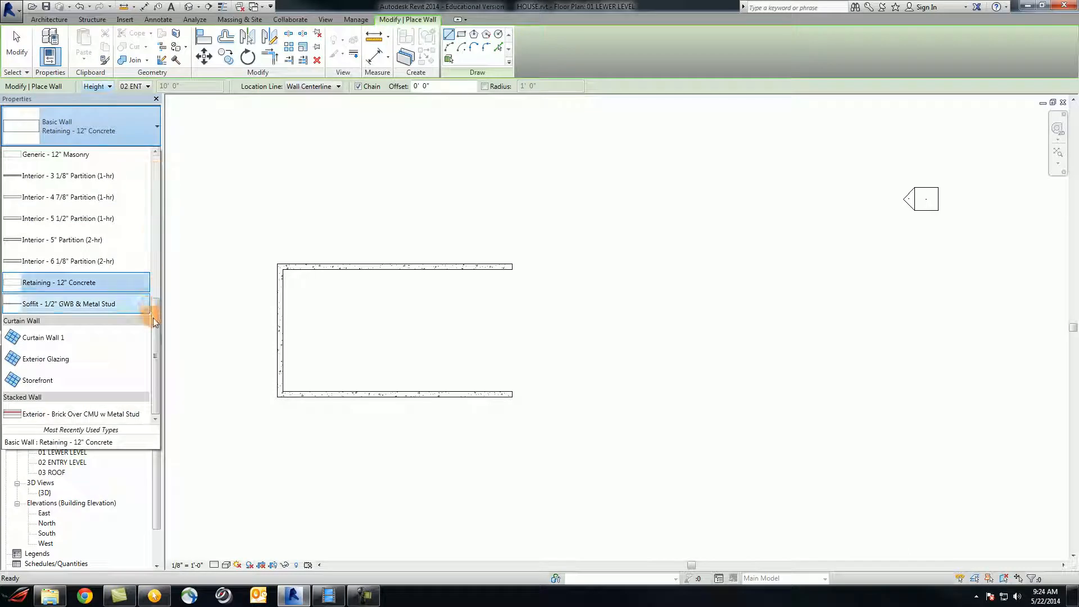
drag(154, 321, 148, 163)
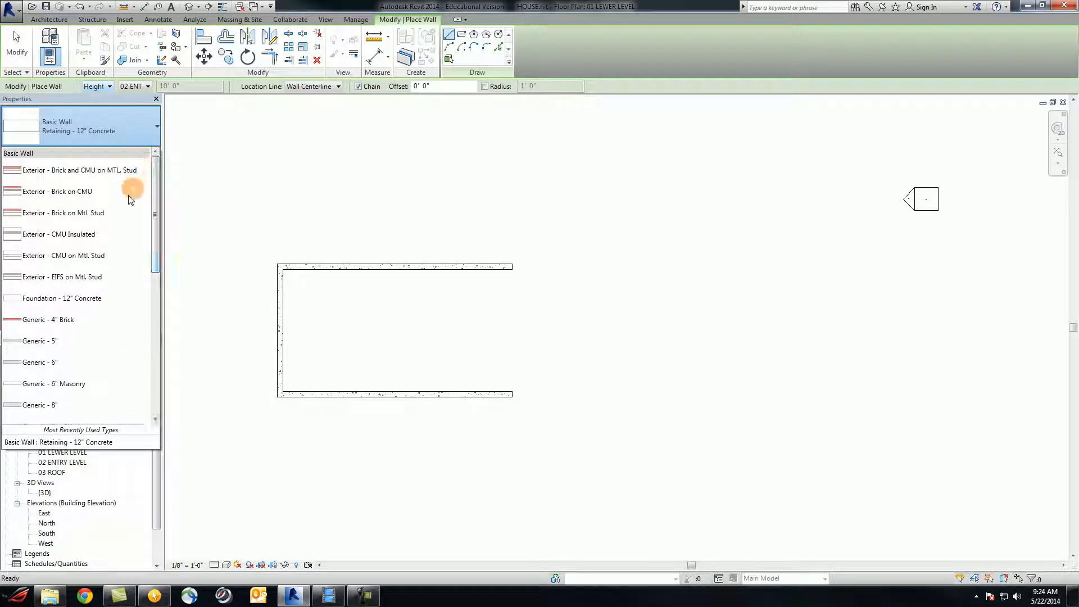
click(84, 298)
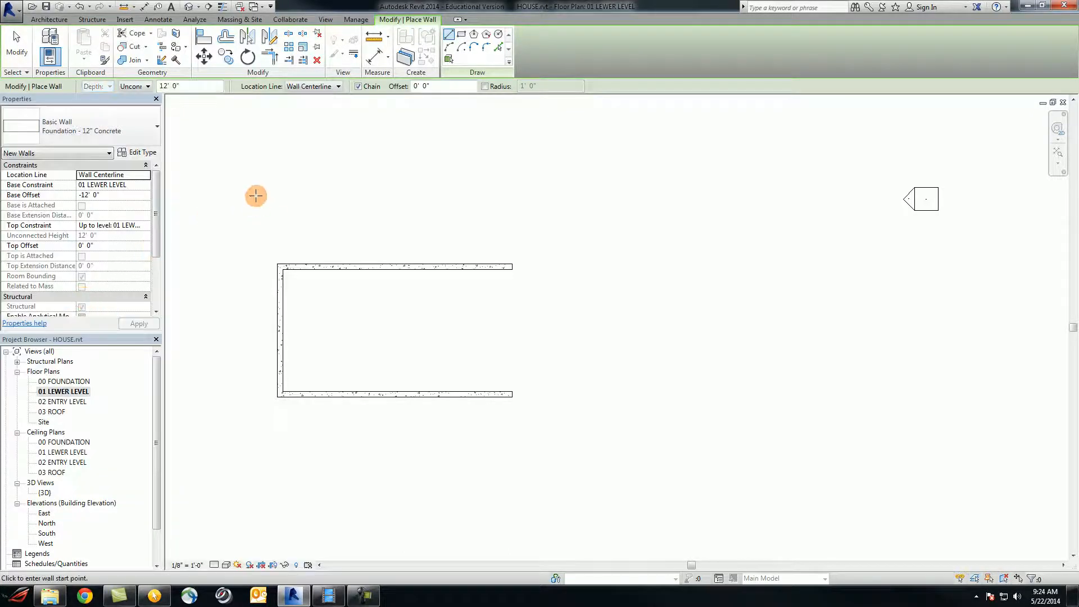
click(94, 87)
click(148, 87)
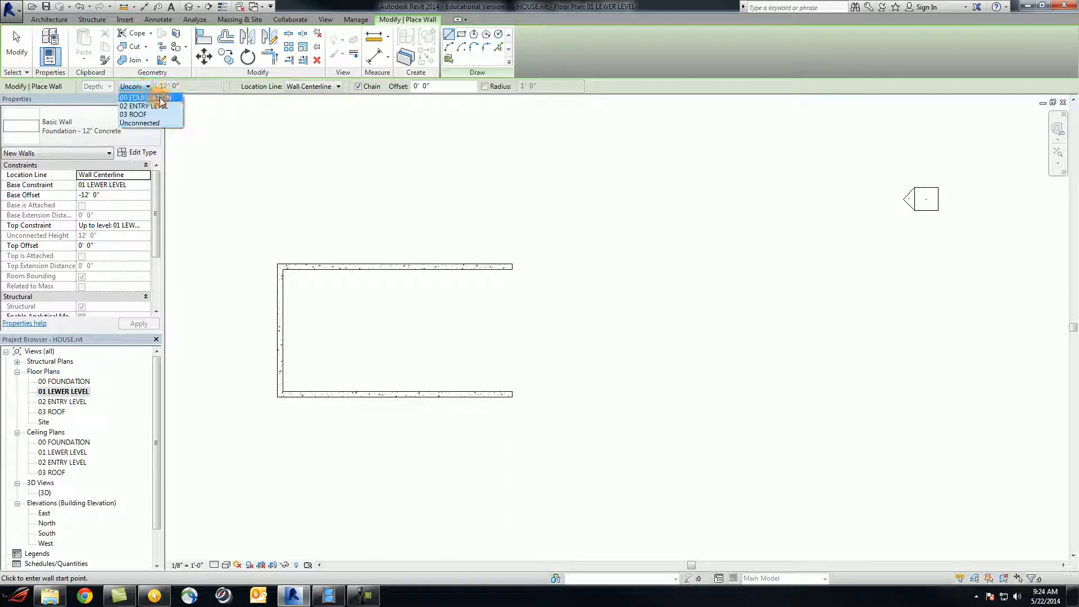
click(160, 98)
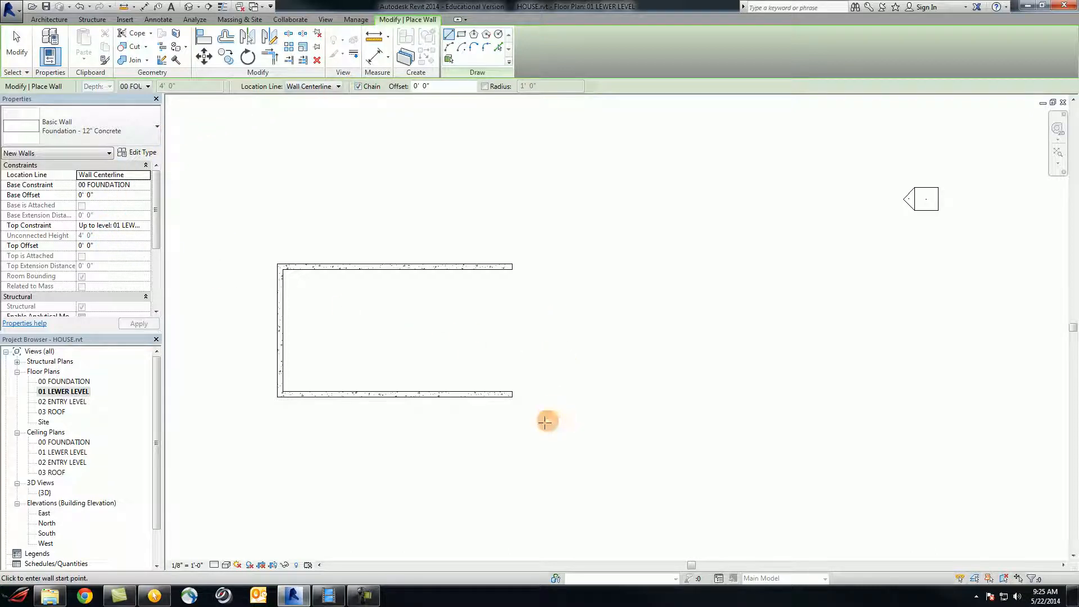
Step: From the south wall's east endpoint, draw chained foundation walls 6'-6" east, 5' north and 10'-6" east
scroll(523, 430, up, 4)
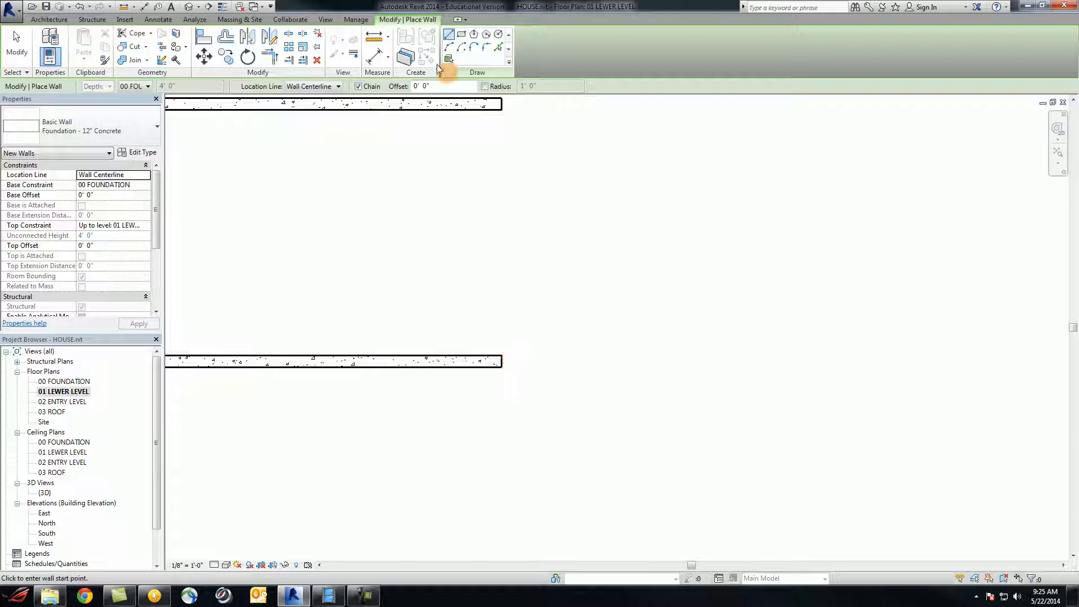
scroll(502, 362, up, 2)
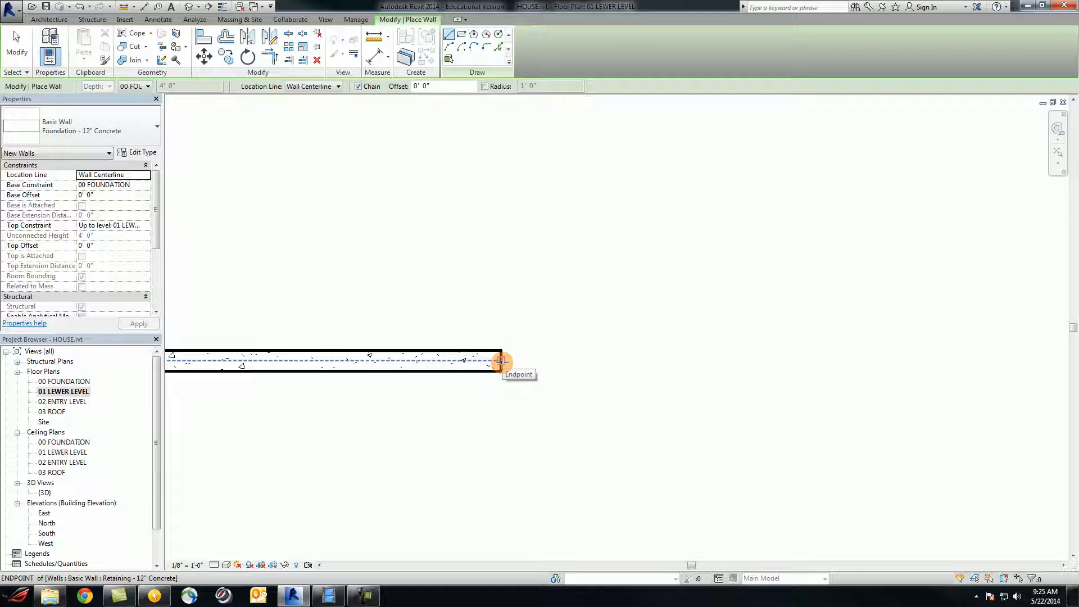
click(502, 361)
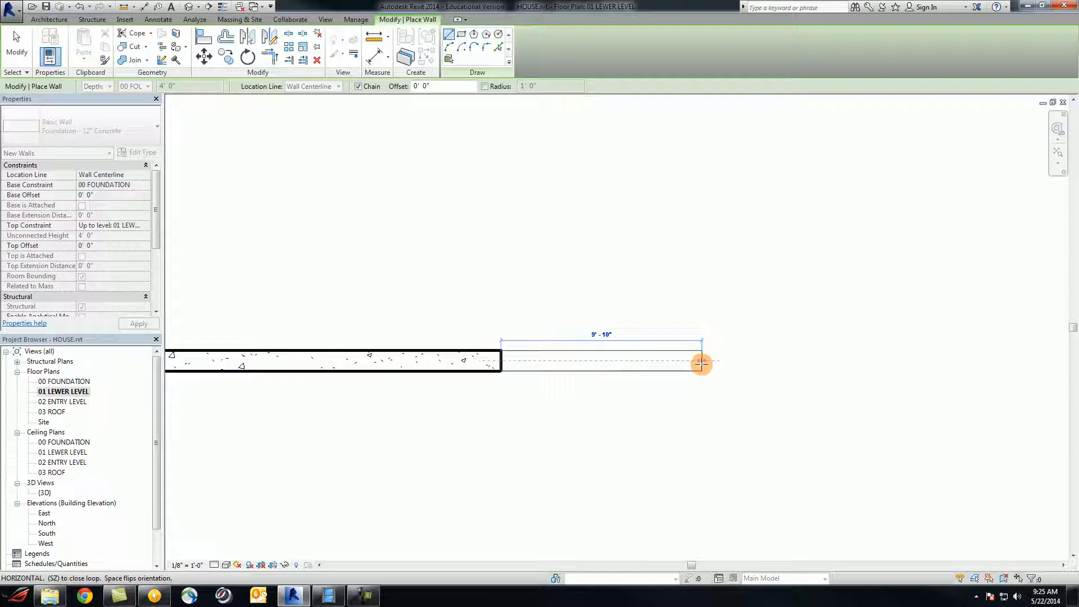
text(6)
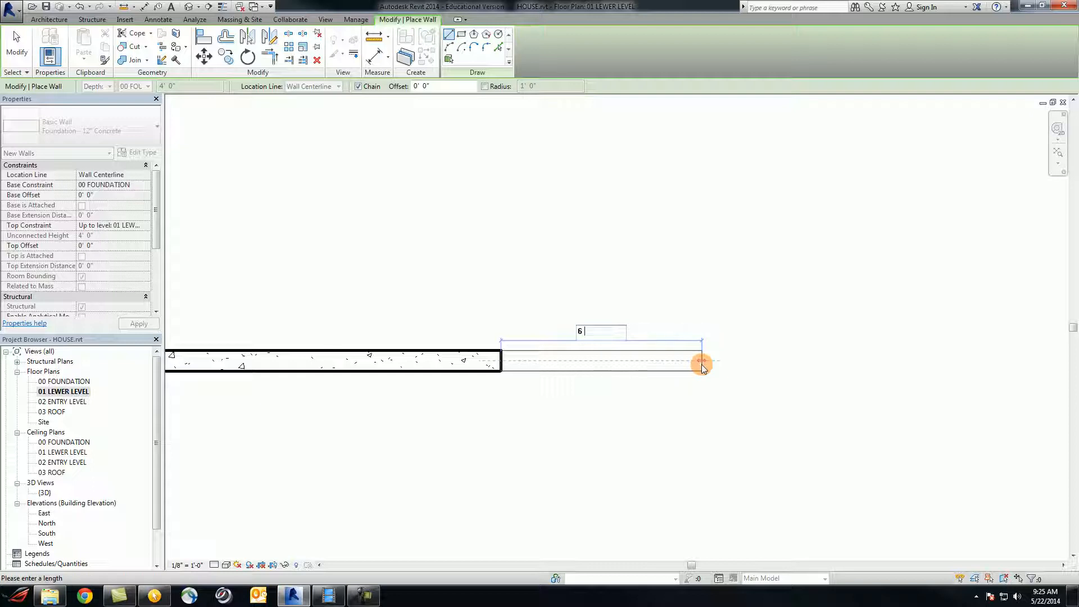
text(6)
key(Return)
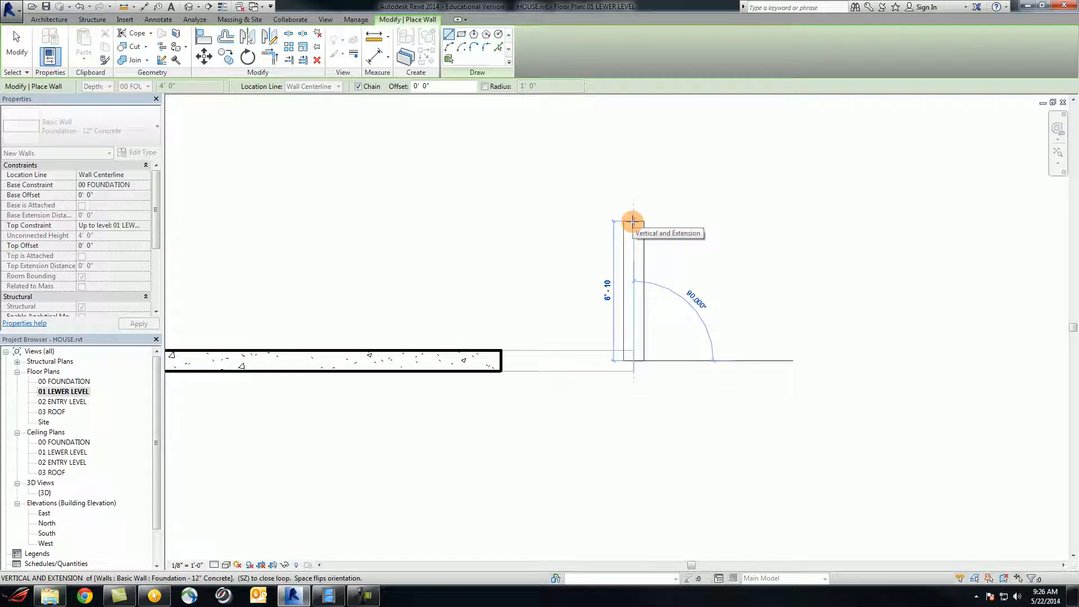
text(5)
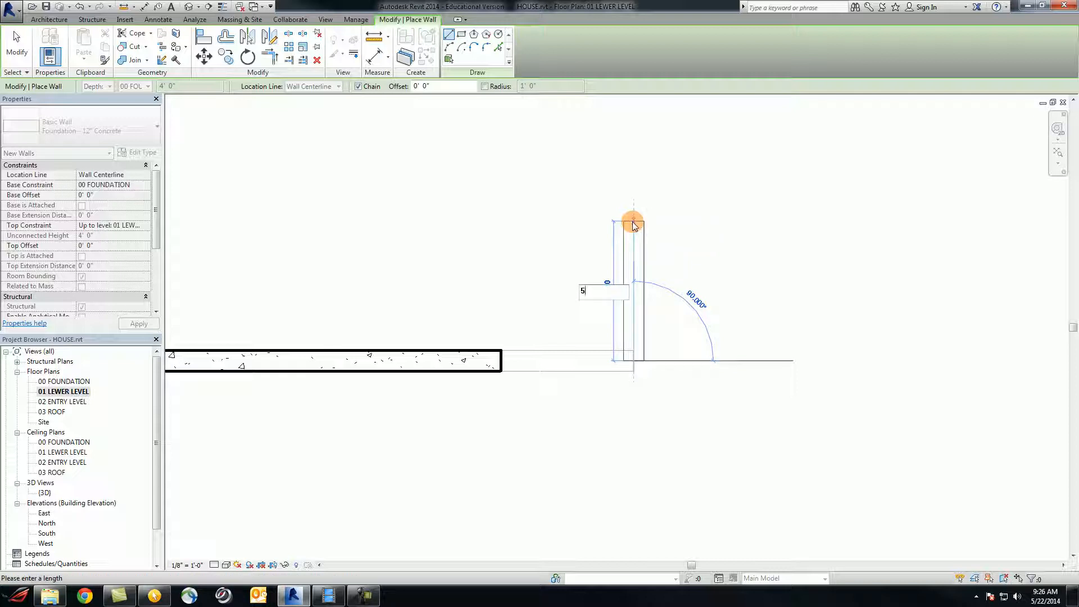
key(Return)
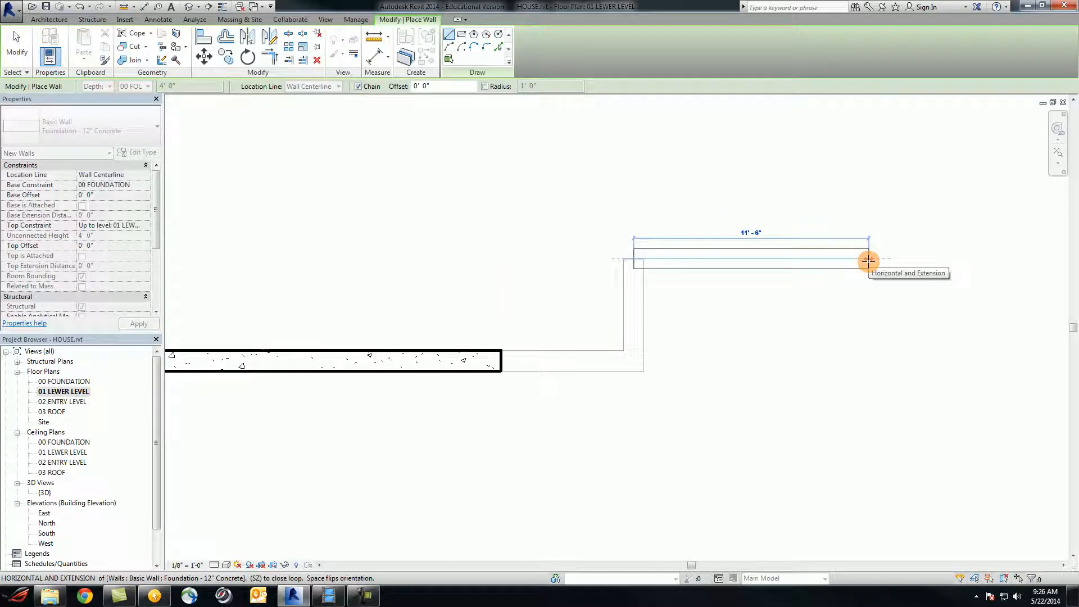
text(10)
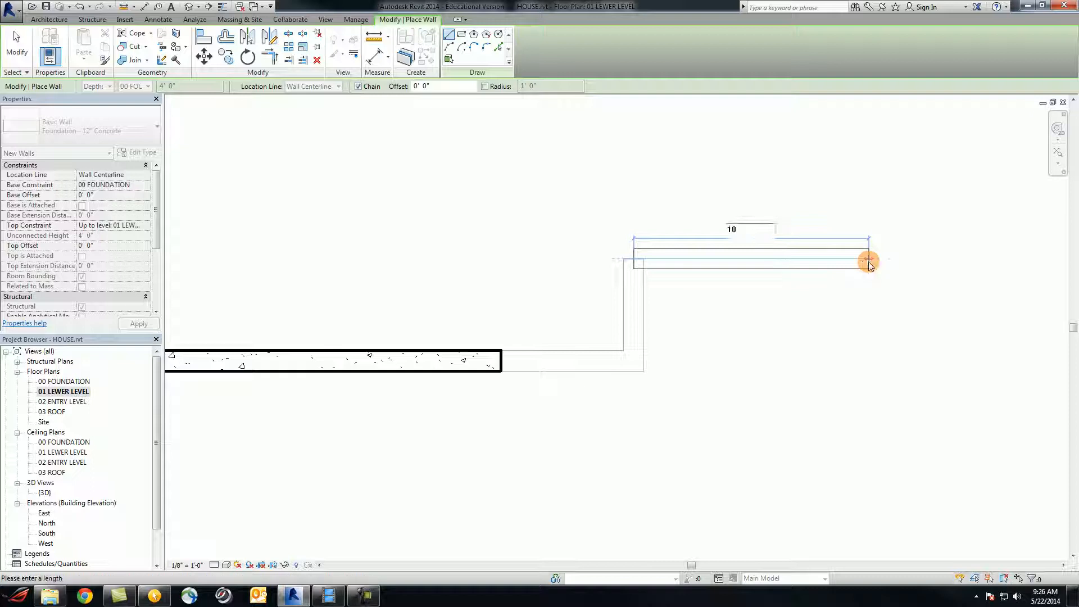
text( 6)
key(Return)
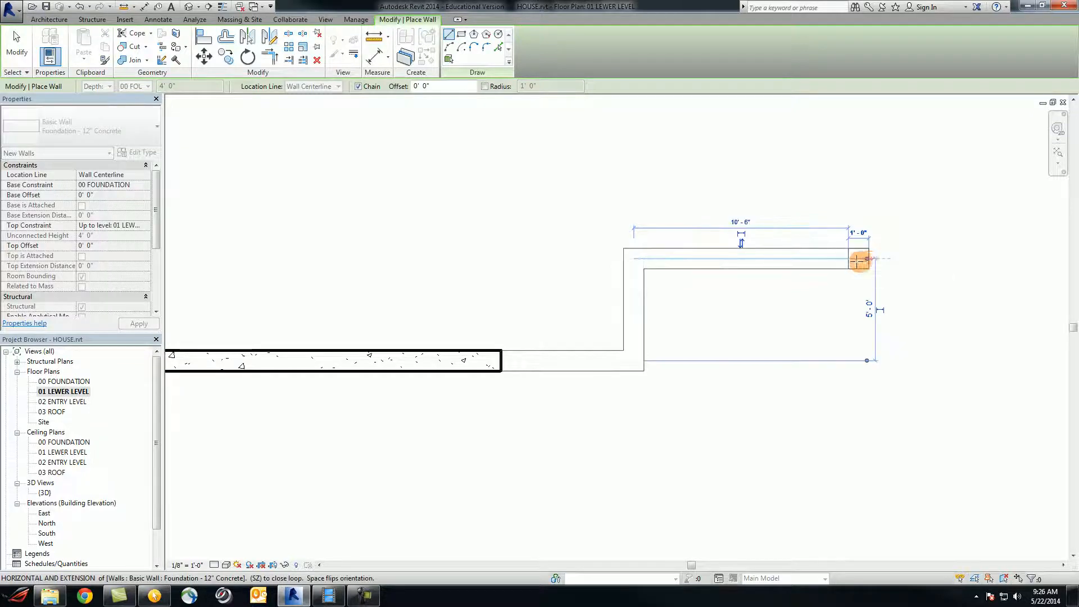
Step: Continue the chain 17' north to align with the north wall, and close it west at that wall's east endpoint
scroll(739, 321, down, 4)
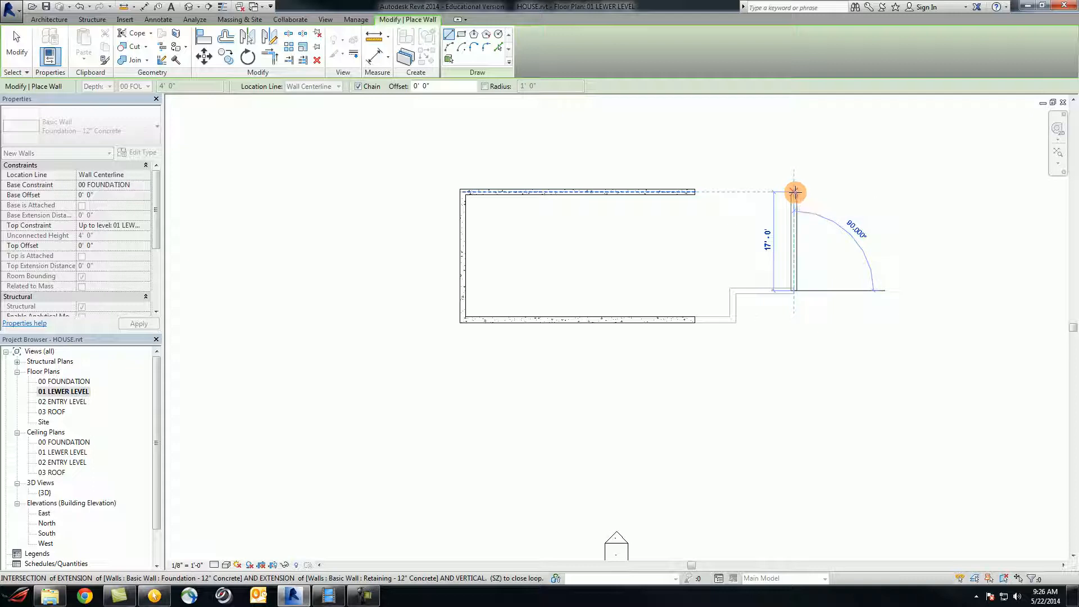
click(794, 192)
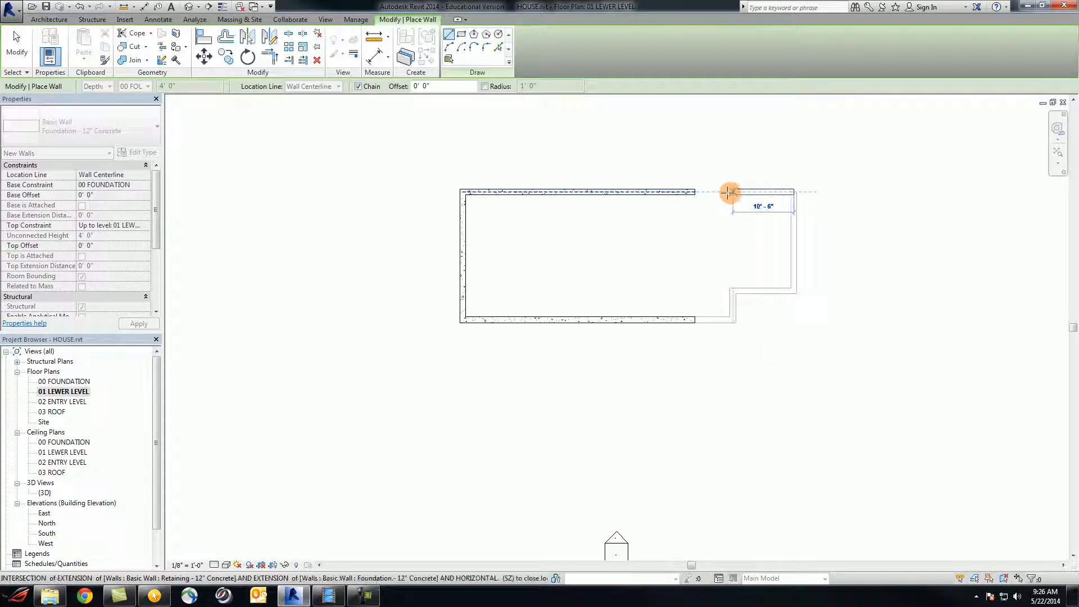
click(695, 193)
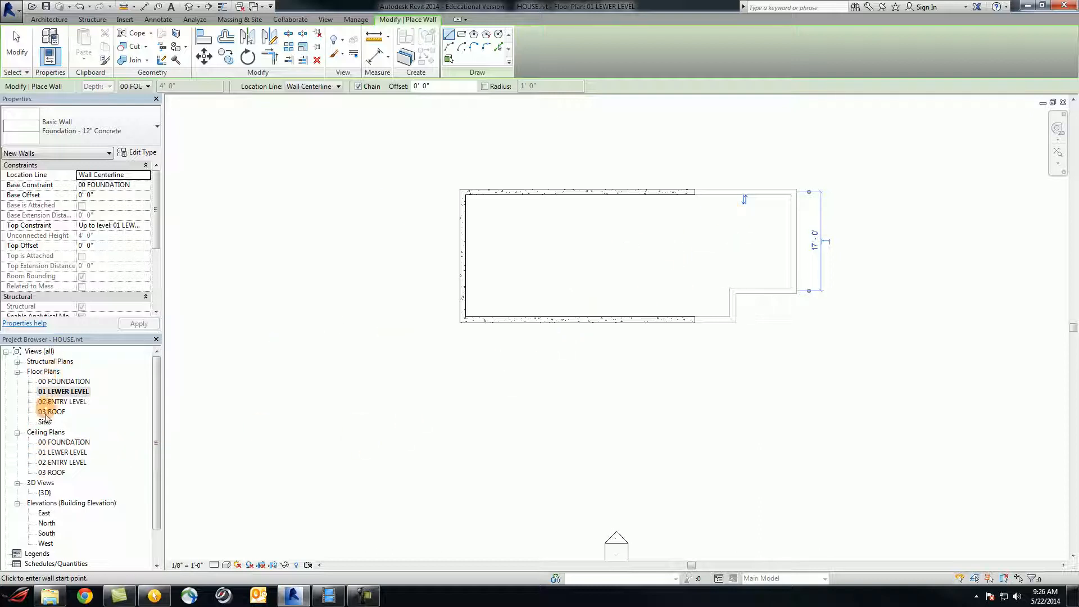
Step: Open the {3D} view to check the stepped foundation walls and save the project
double_click(45, 493)
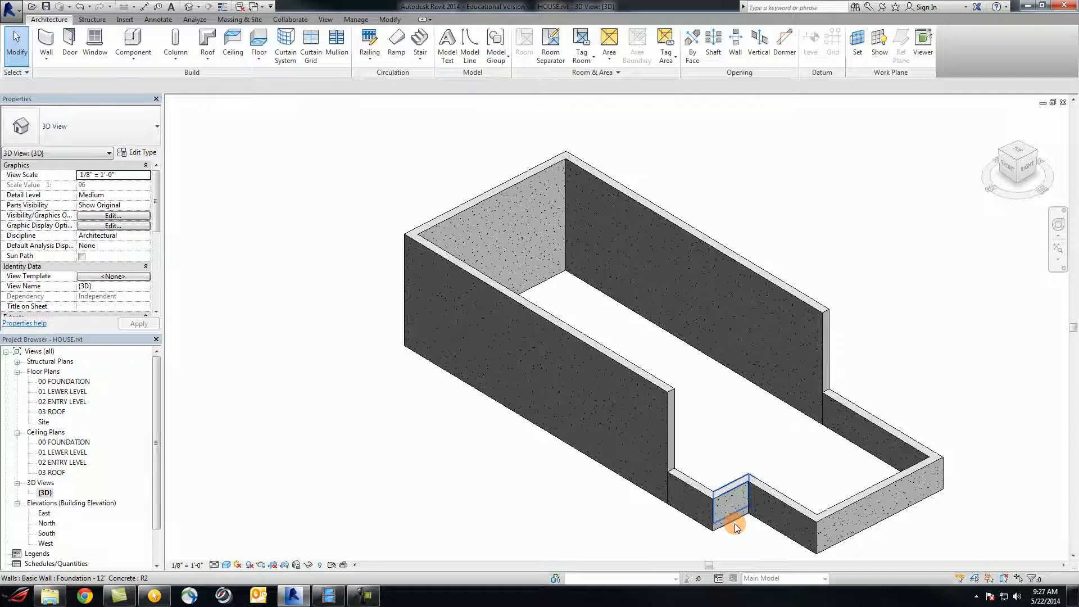
click(46, 8)
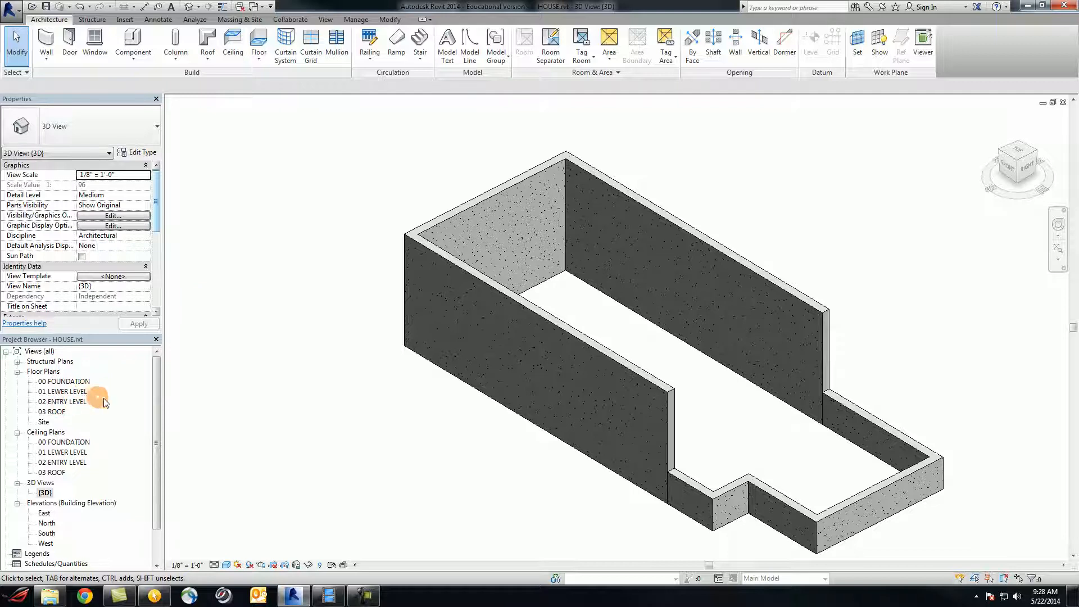
Step: Open the 02 ENTRY LEVEL floor plan with the underlying foundation walls in view
double_click(67, 402)
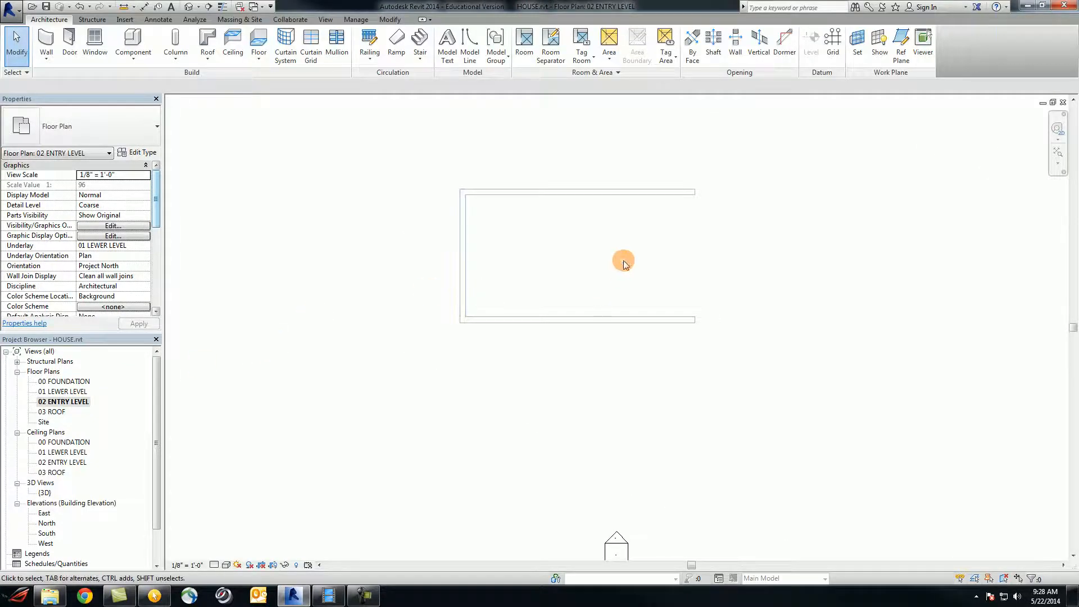
middle_drag(624, 262, 593, 332)
scroll(564, 305, up, 2)
scroll(565, 305, up, 1)
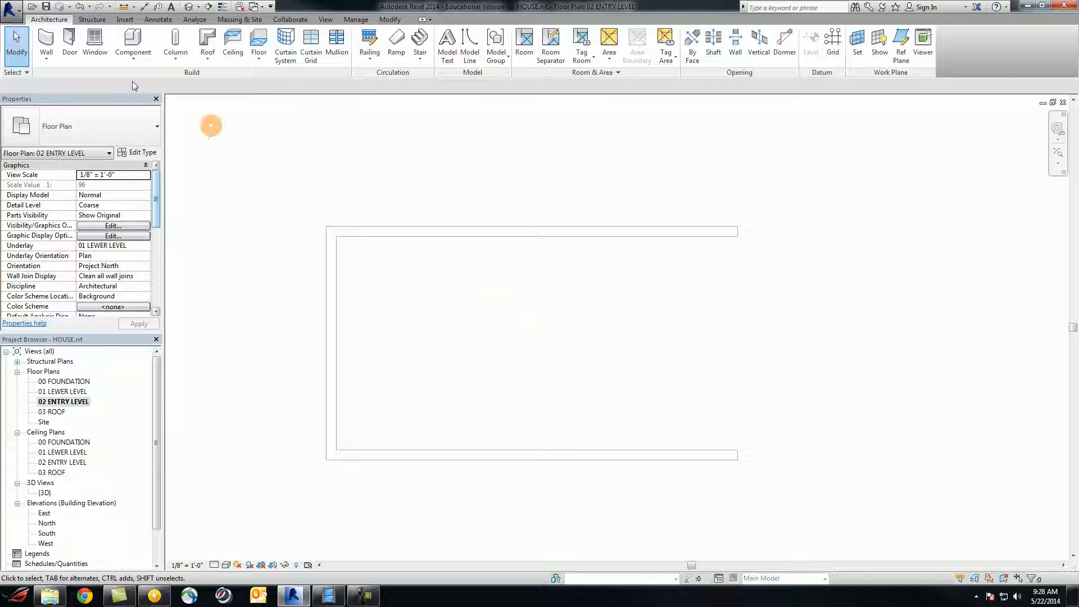
Step: Start a new architectural wall using the Generic - 6" basic wall type
click(46, 40)
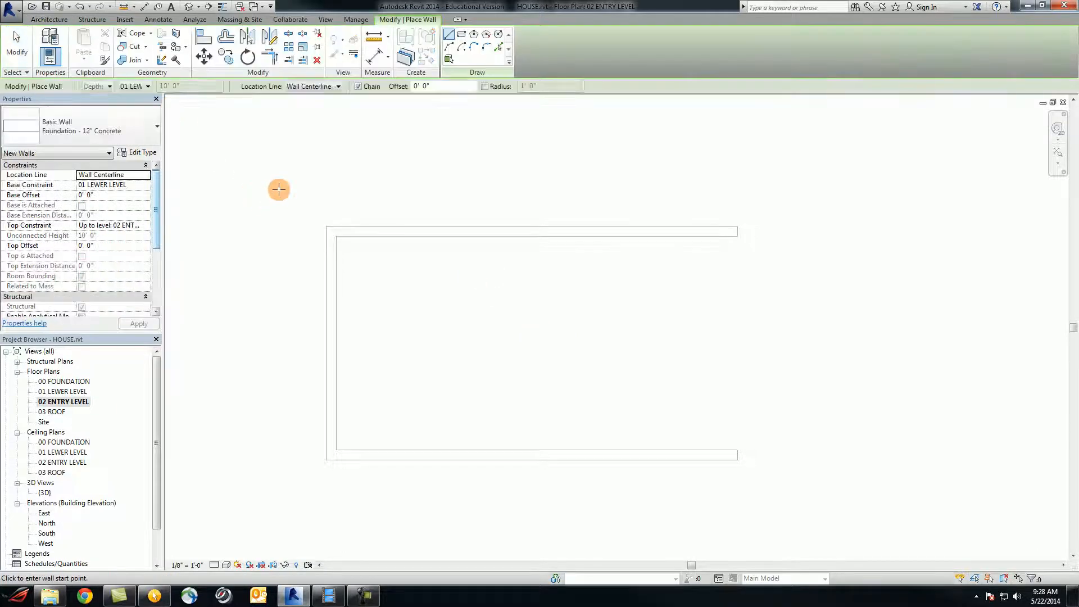
click(156, 127)
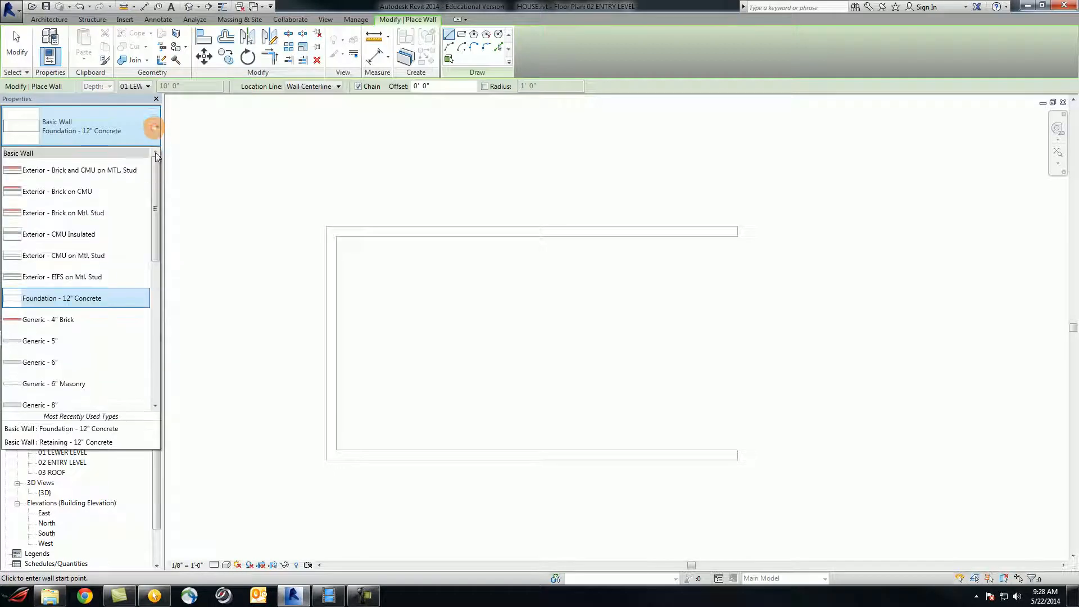
drag(157, 193, 157, 243)
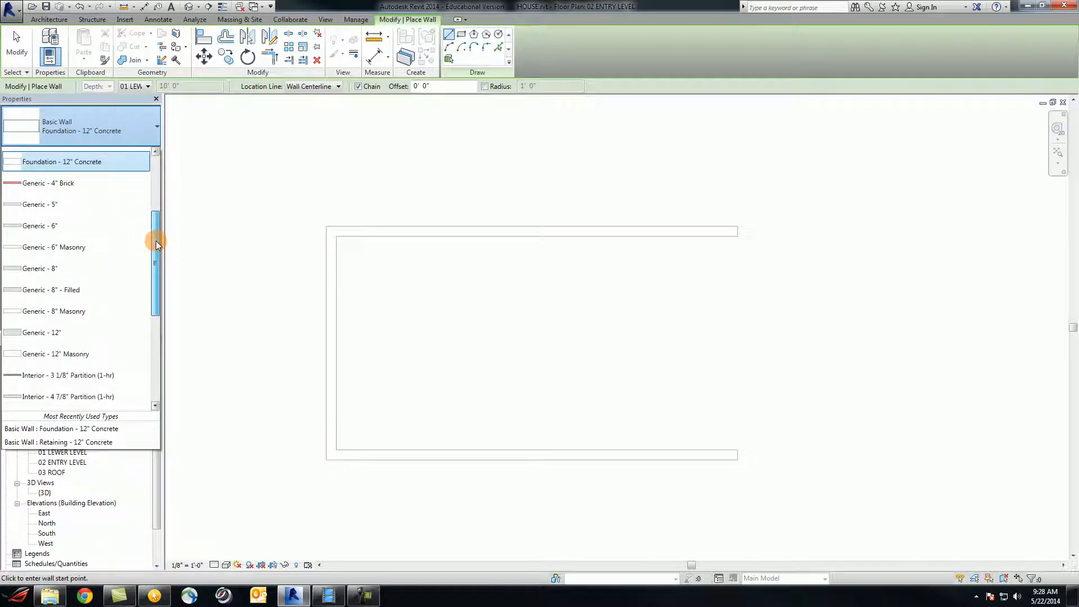
click(79, 225)
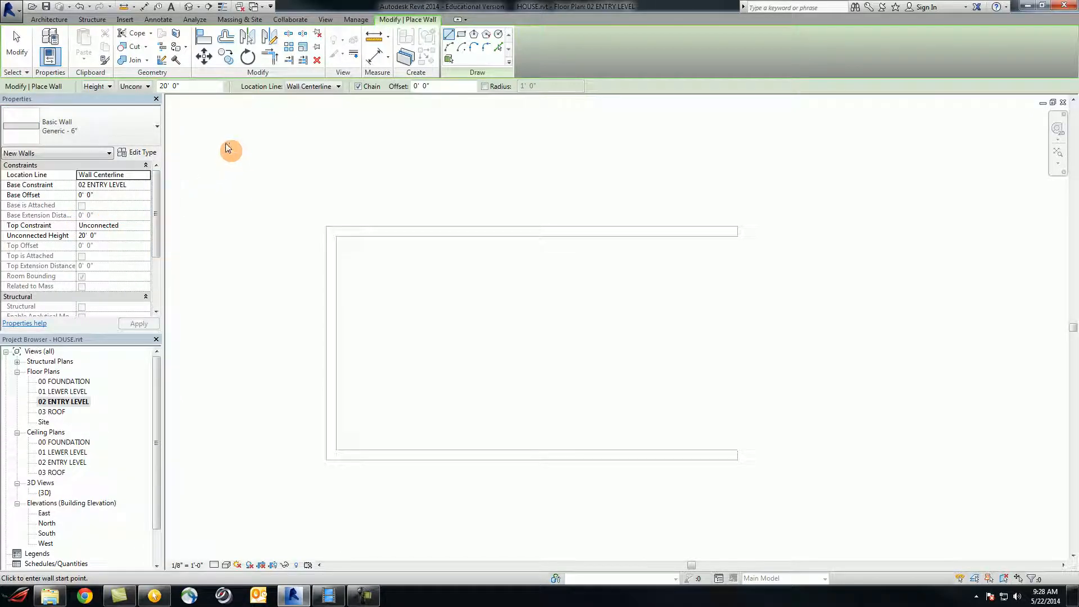
Step: Set the new walls to be built by height from 02 ENTRY LEVEL up to 03 ROOF
click(106, 88)
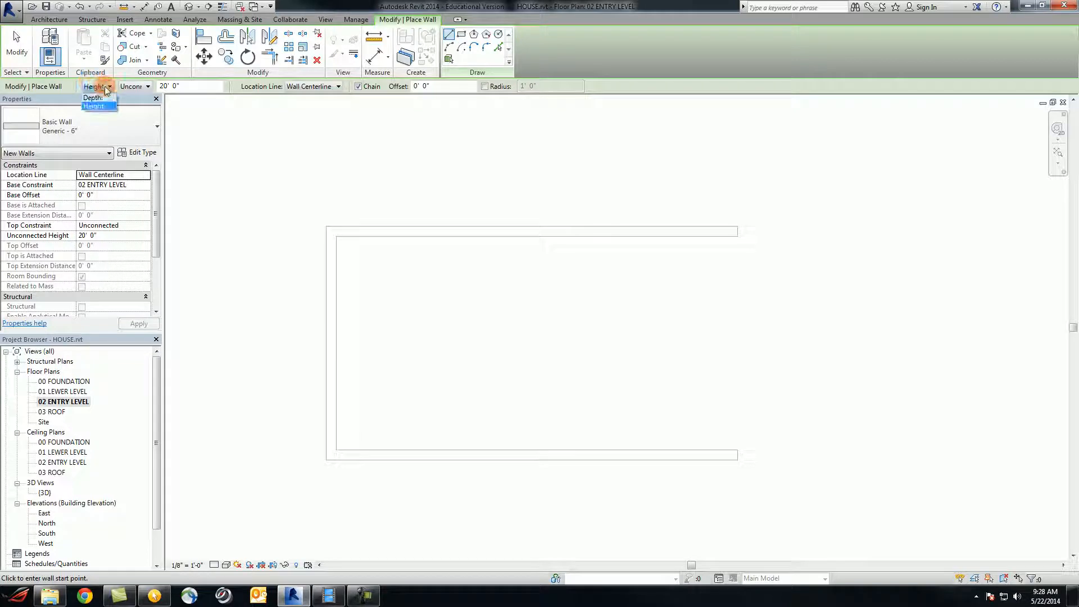
click(142, 87)
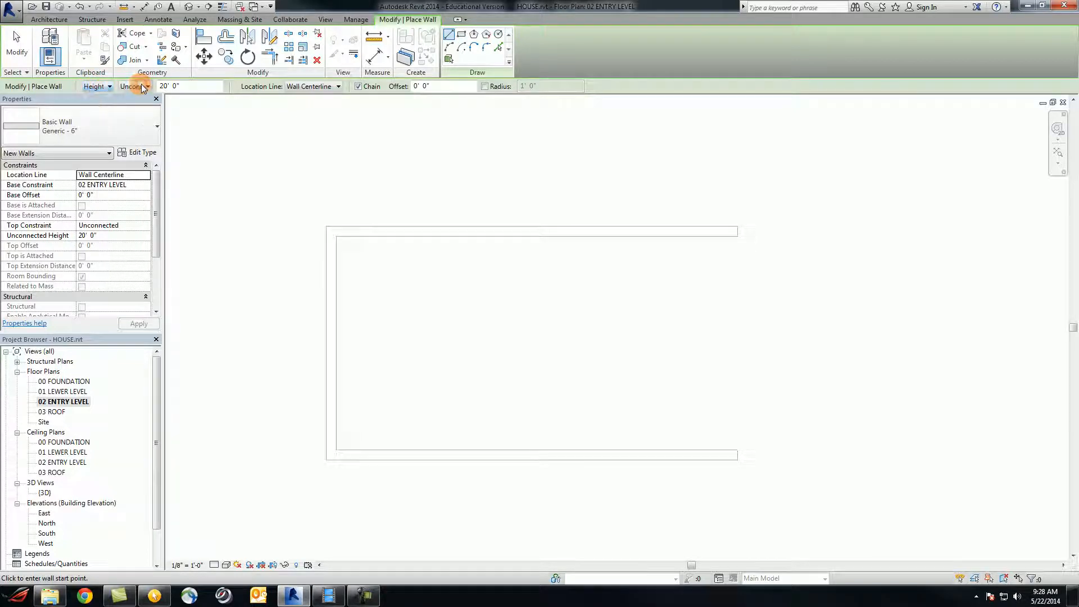
click(143, 88)
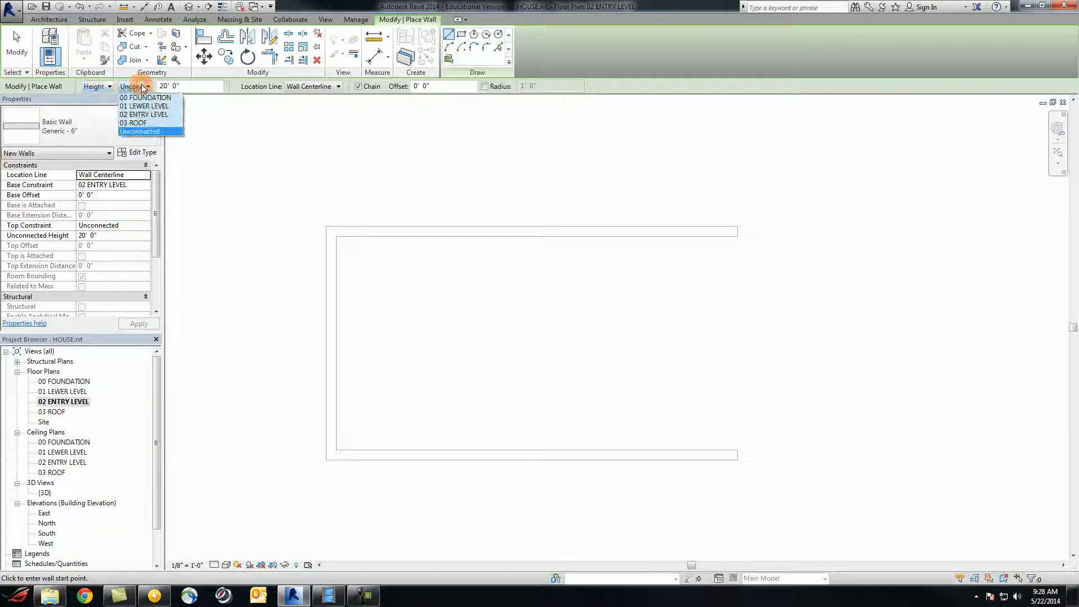
click(156, 123)
click(211, 121)
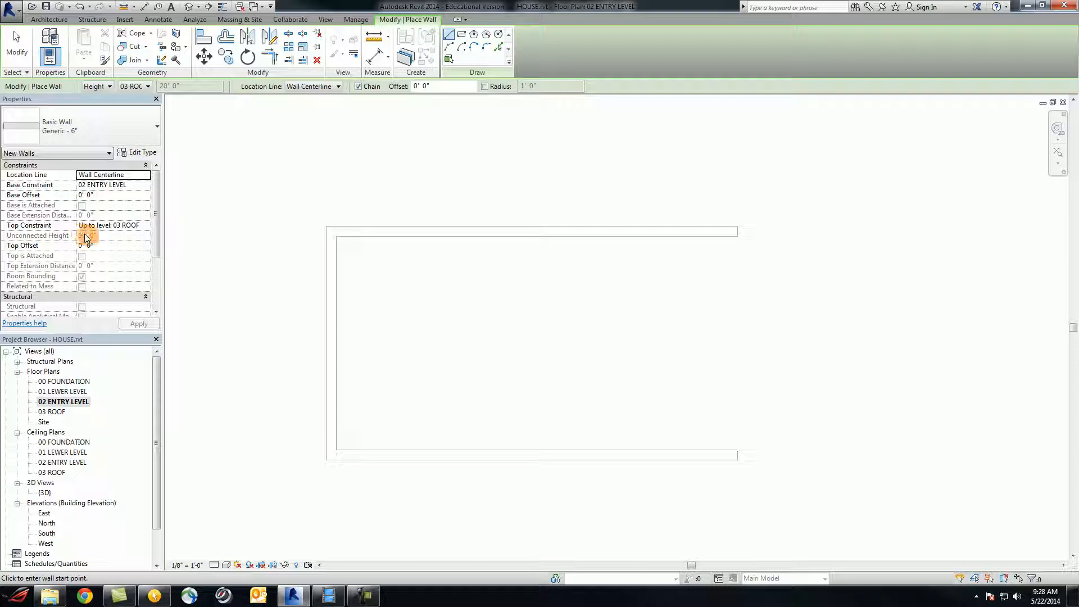
Step: Change the new walls' location line to Finish Face: Interior
click(311, 149)
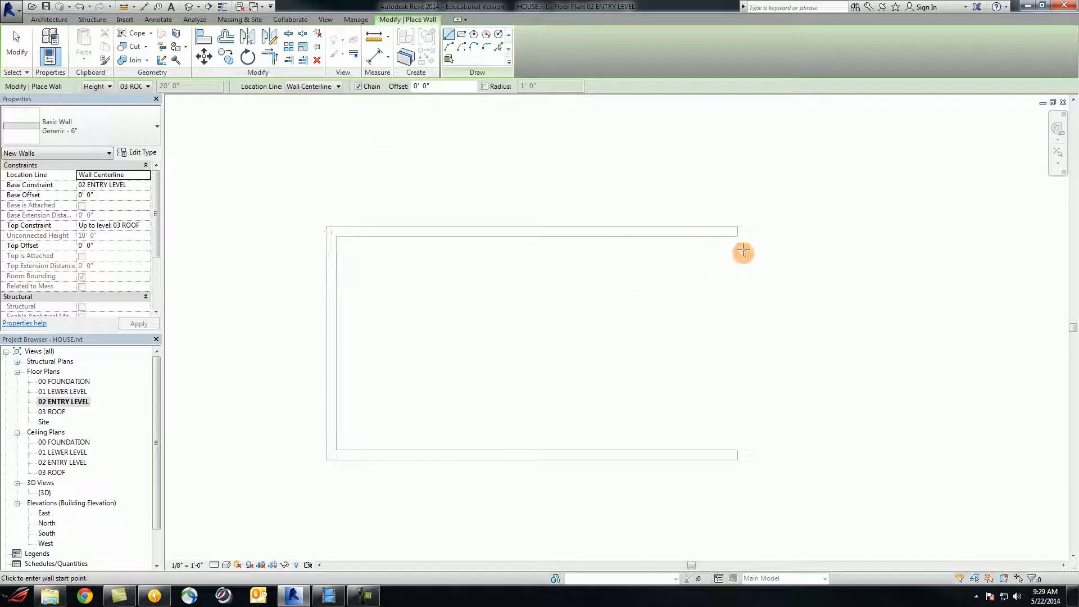
click(331, 237)
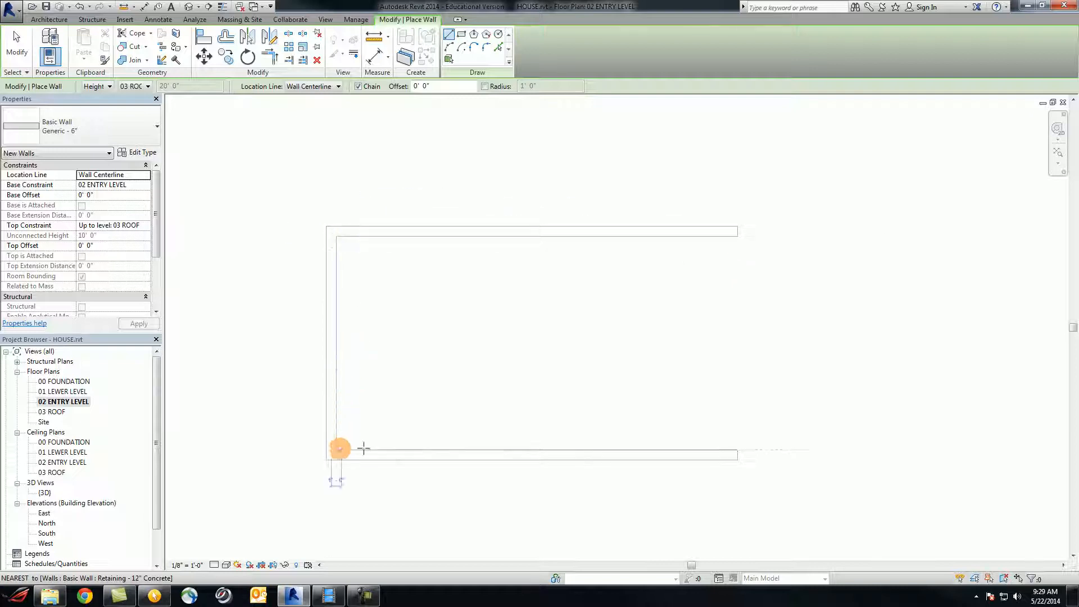
click(337, 87)
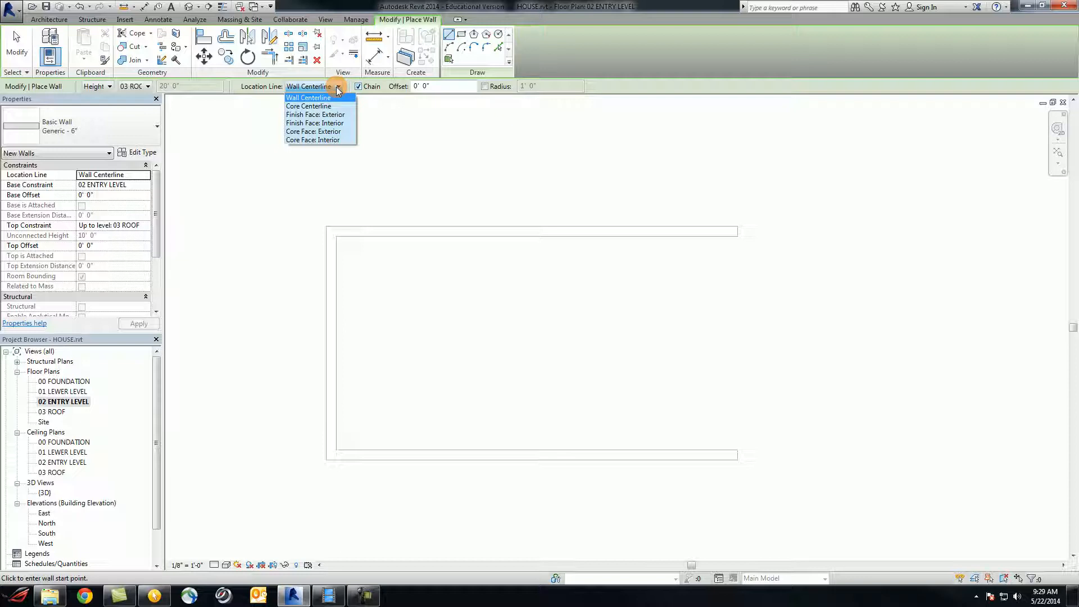
click(343, 124)
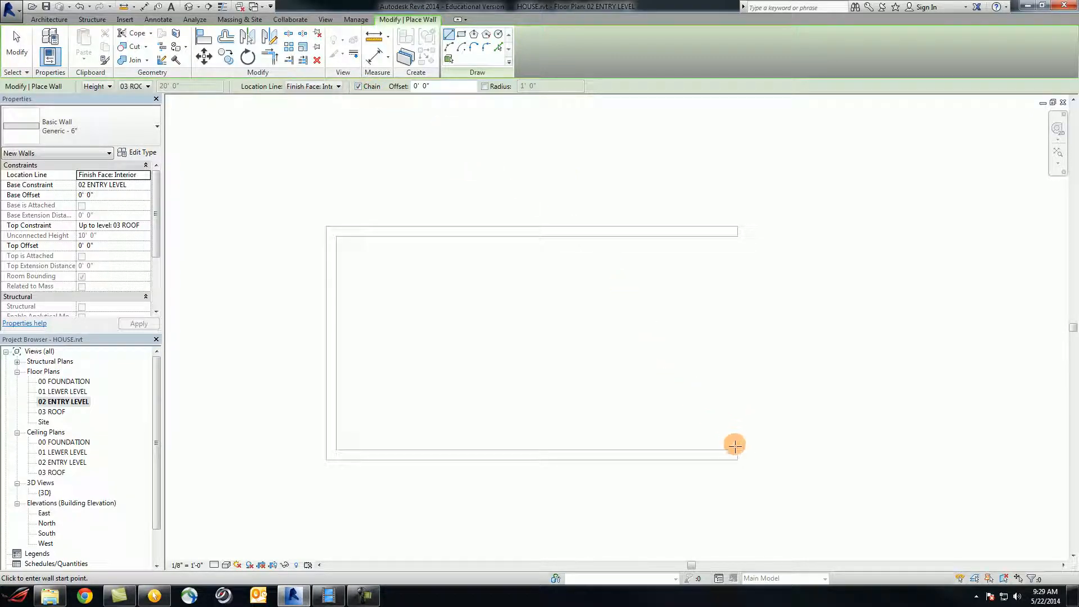
Step: Draw the 39'-6" south wall from the inner east endpoint of the south foundation wall to the inner southwest corner
scroll(735, 445, up, 2)
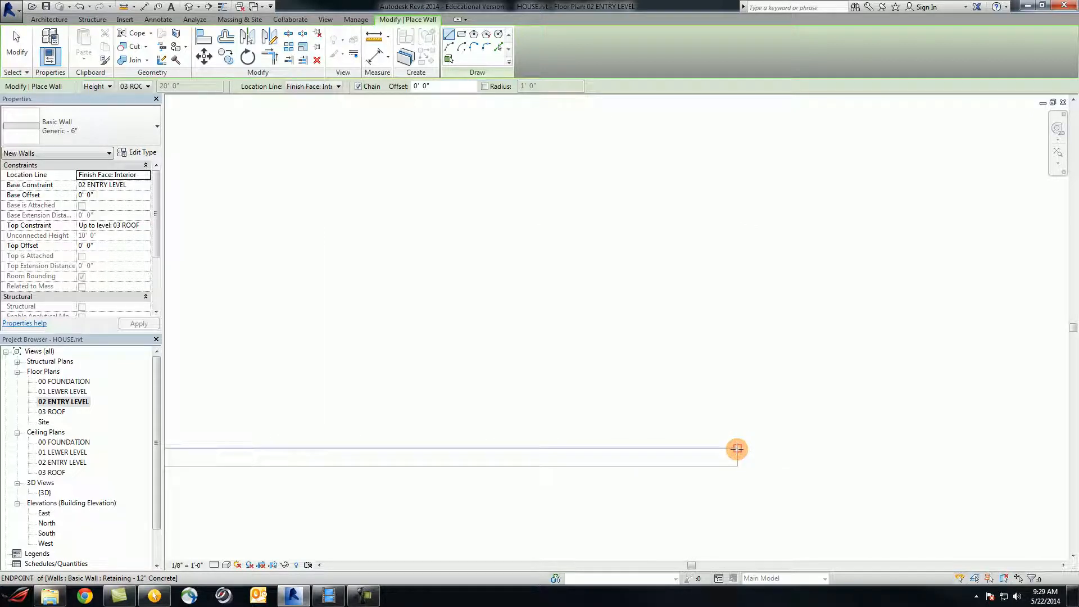
click(738, 448)
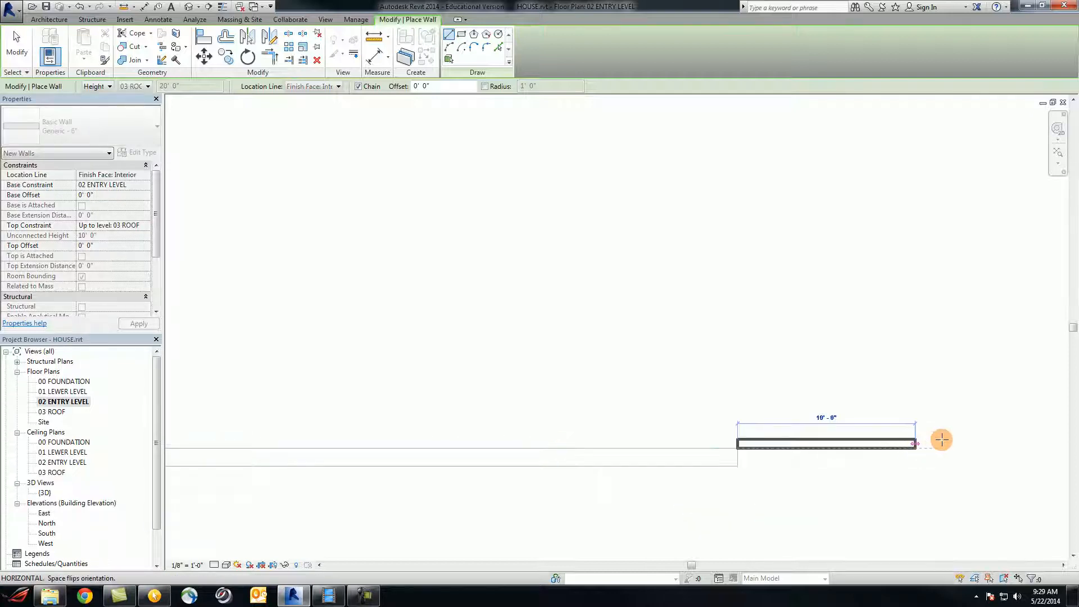
scroll(940, 444, down, 2)
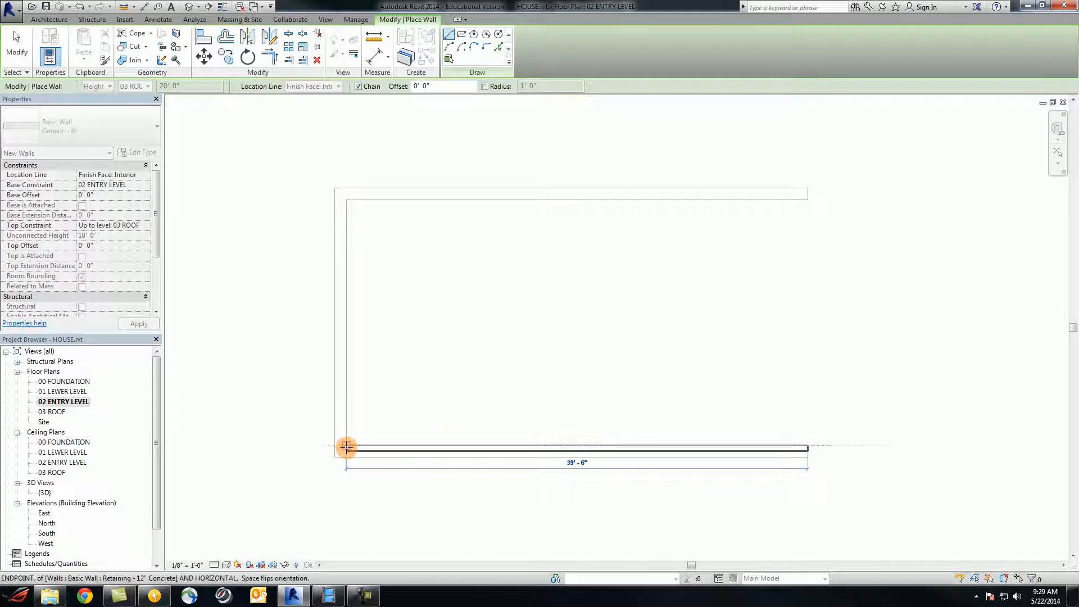
click(346, 447)
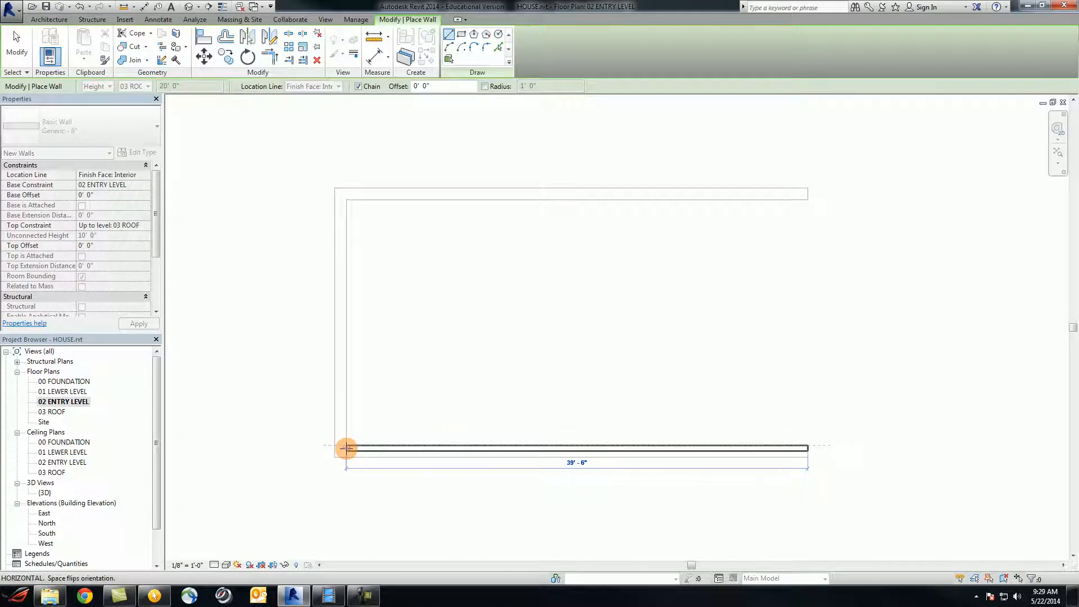
scroll(346, 448, up, 2)
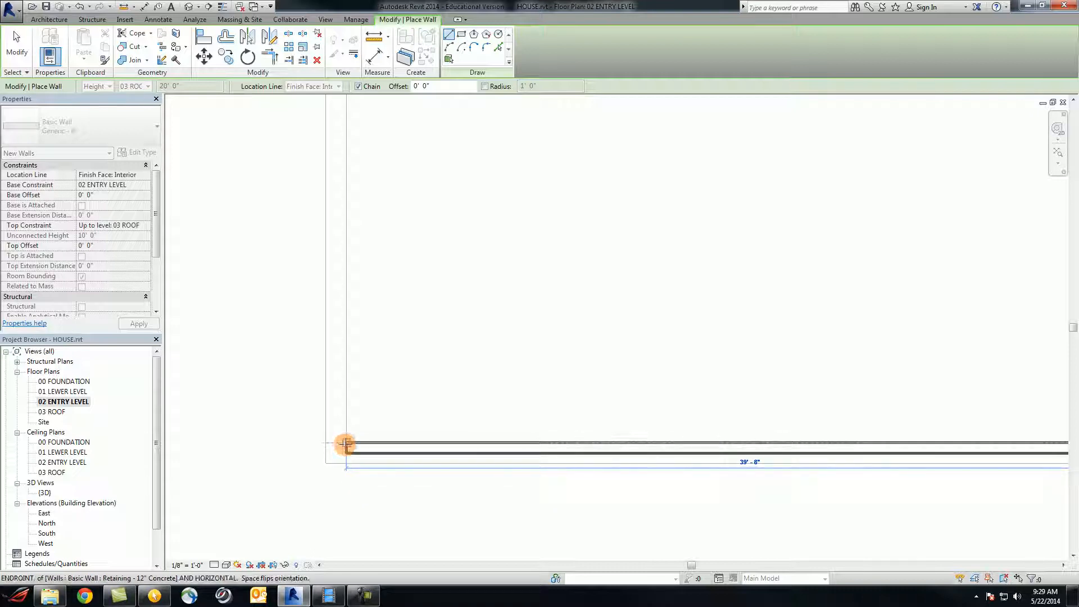
click(345, 445)
Step: Continue the chain north to the inner northwest corner and 39'-6" east to the north foundation wall's endpoint, and end the wall command
scroll(301, 501, down, 3)
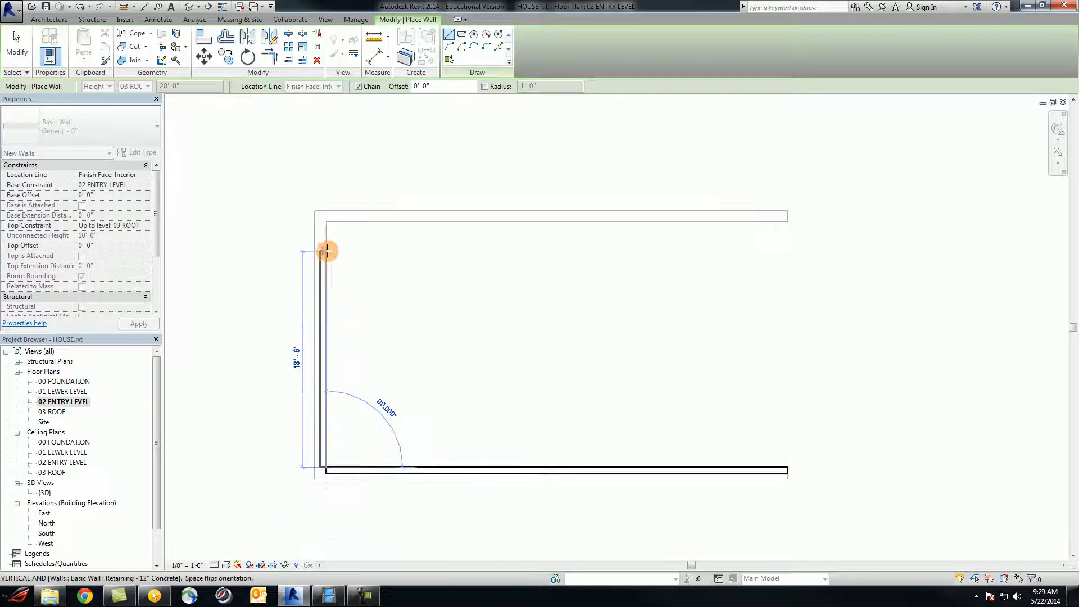
click(323, 222)
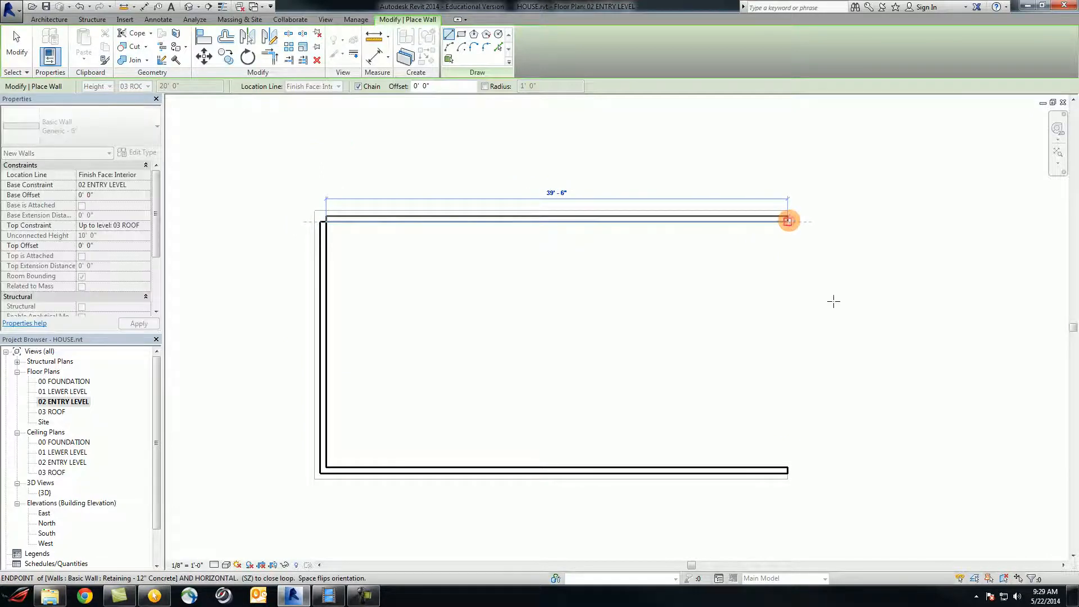
click(788, 221)
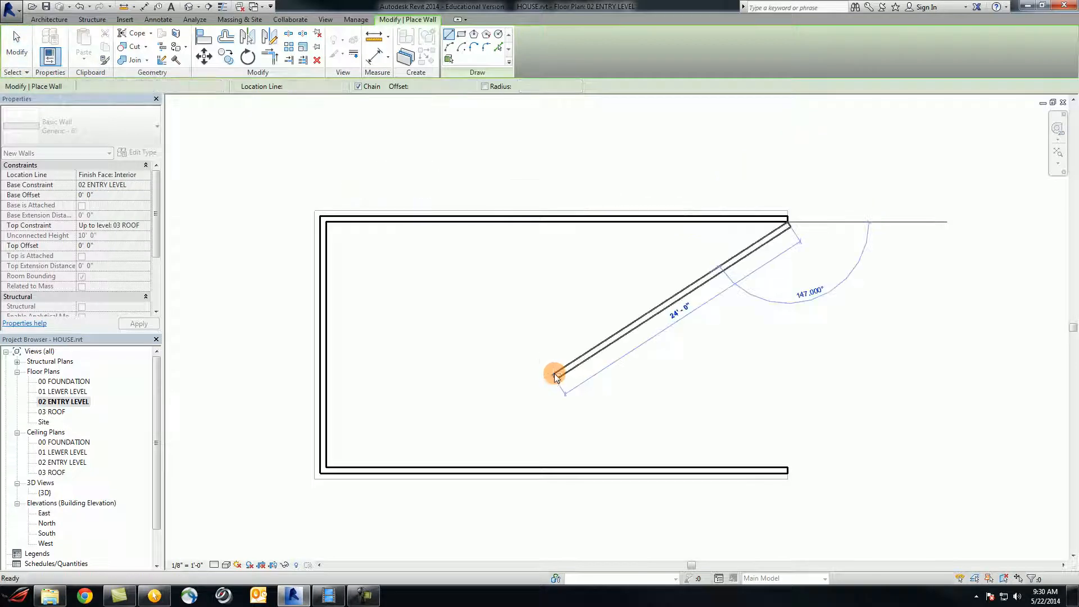
key(Escape)
key(Escape)
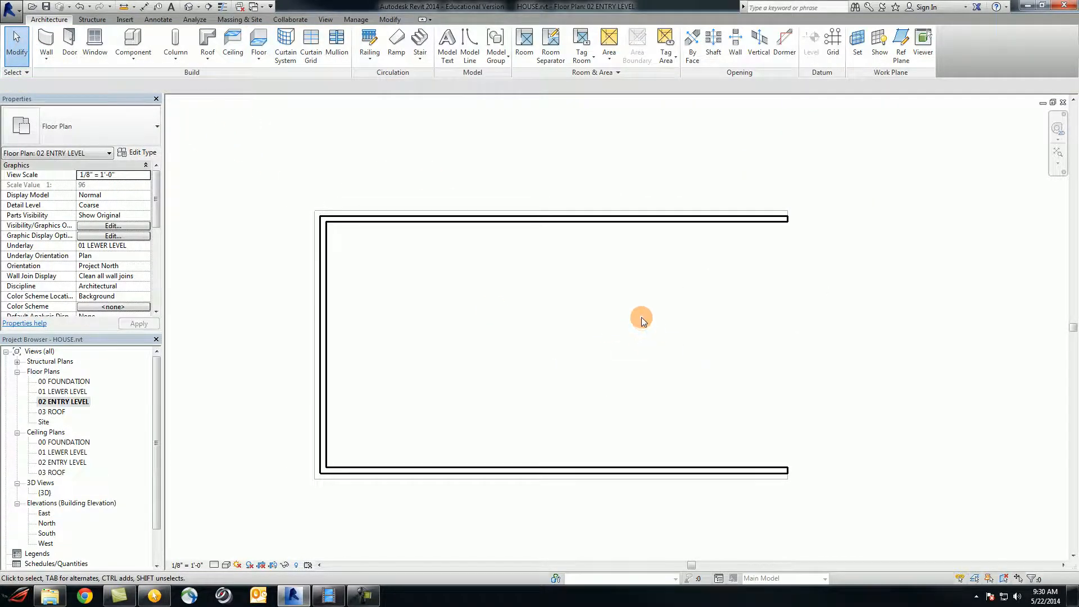
Step: Open the {3D} view and examine how the entry level walls sit on the inner edge of the foundation walls
click(37, 493)
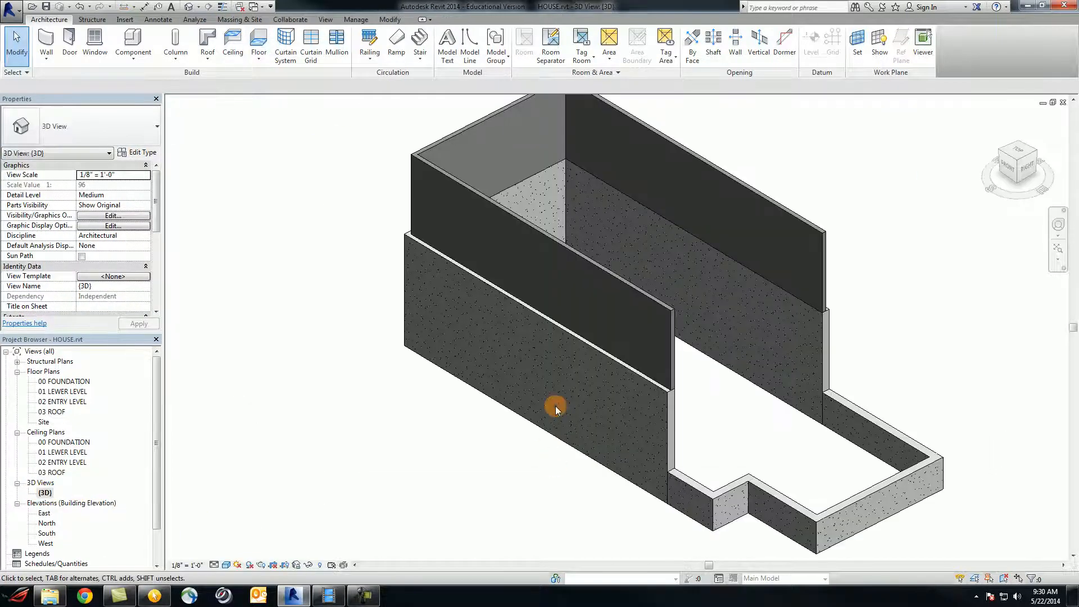
shift+middle_drag(759, 429, 682, 308)
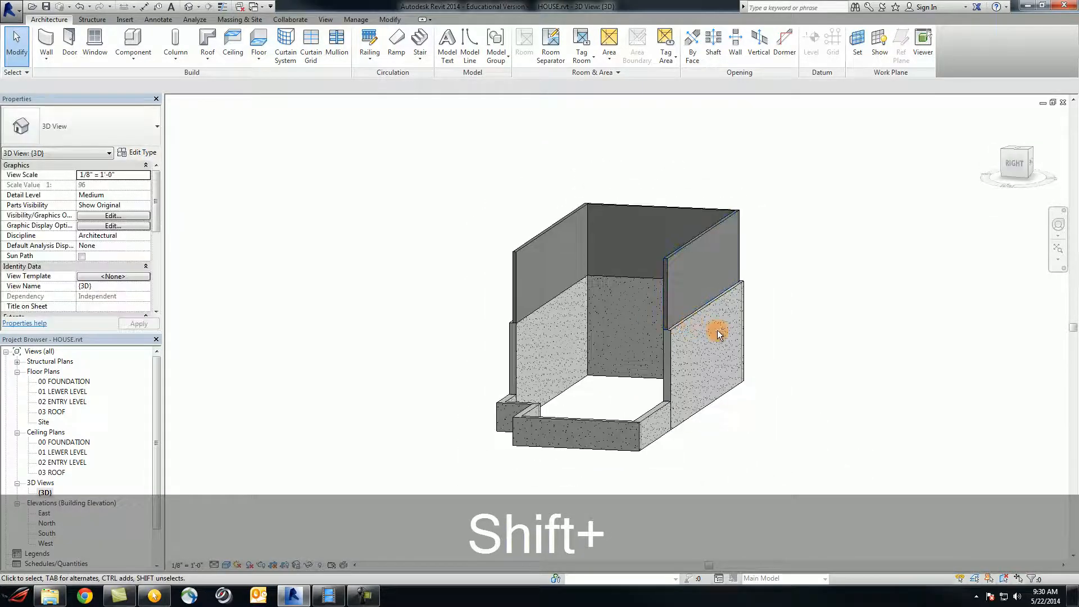
scroll(710, 324, up, 5)
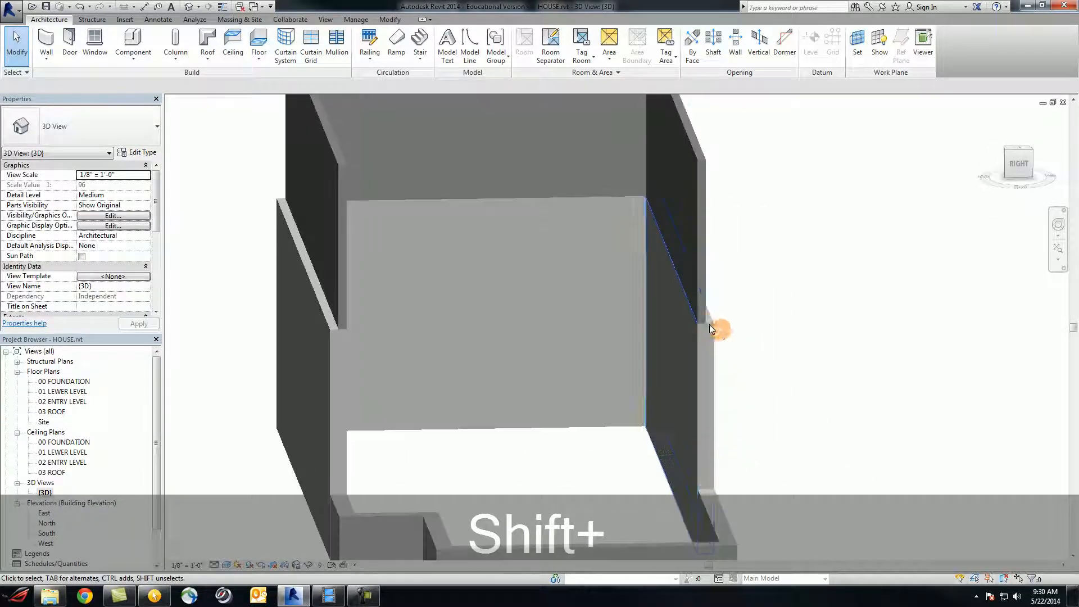
scroll(688, 315, up, 3)
scroll(723, 322, down, 6)
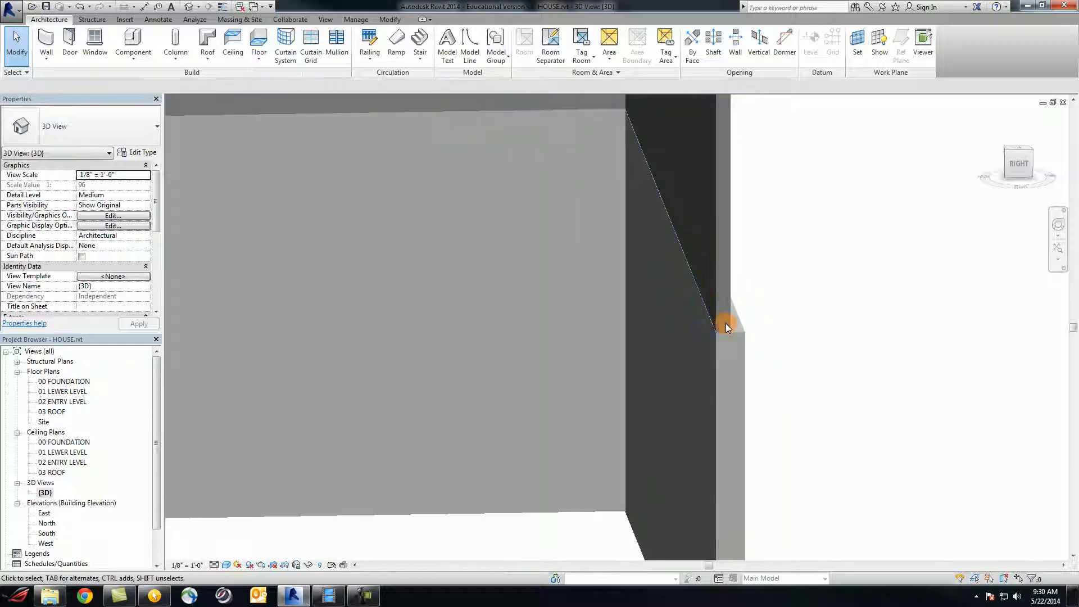
scroll(699, 326, down, 2)
shift+middle_drag(621, 352, 753, 450)
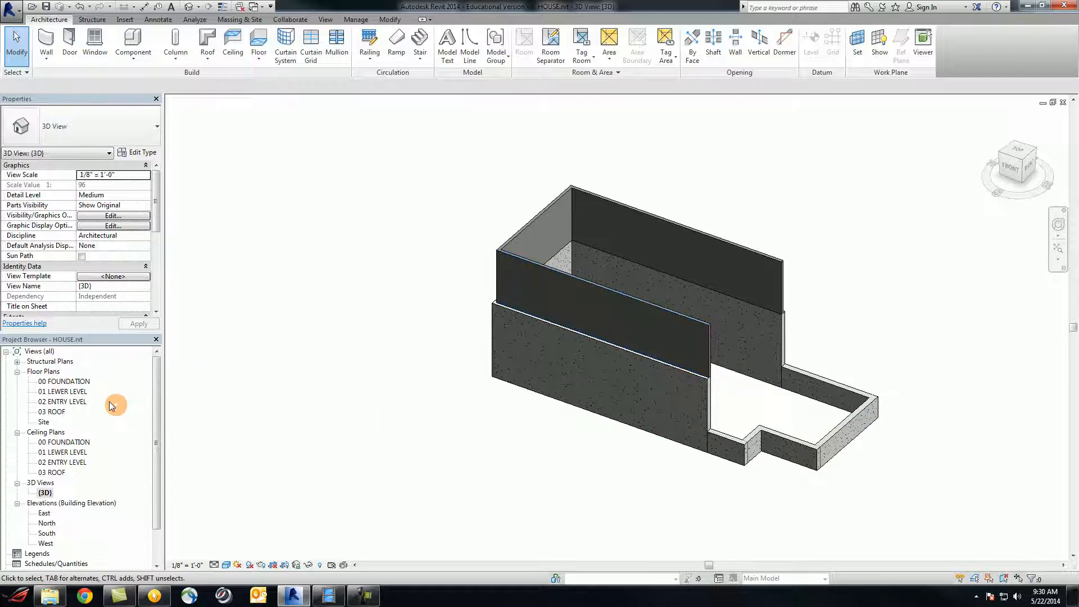
Step: Open the 01 LEWER LEVEL floor plan with the whole foundation outline in view
double_click(73, 393)
scroll(422, 378, down, 3)
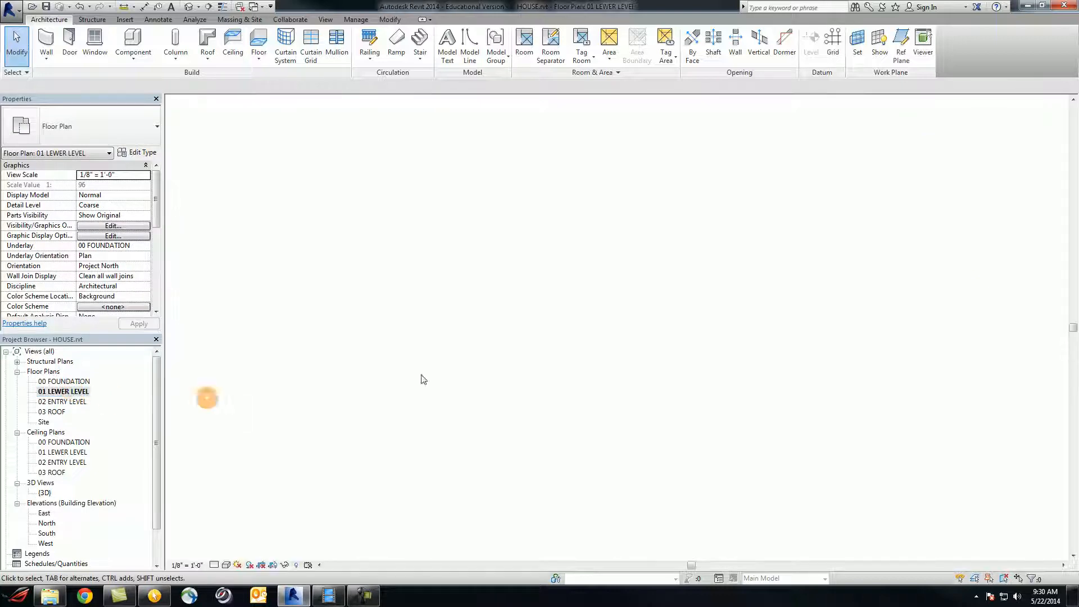
middle_drag(800, 336, 711, 402)
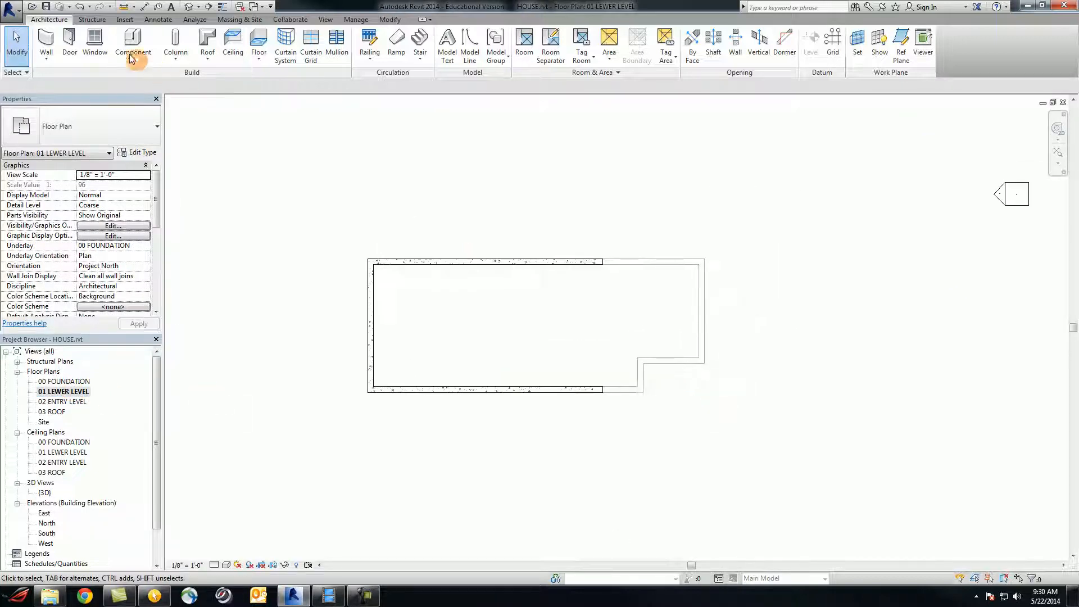
Step: Start a Generic - 6" wall from 01 LEWER LEVEL with its height set up to 03 ROOF
click(47, 43)
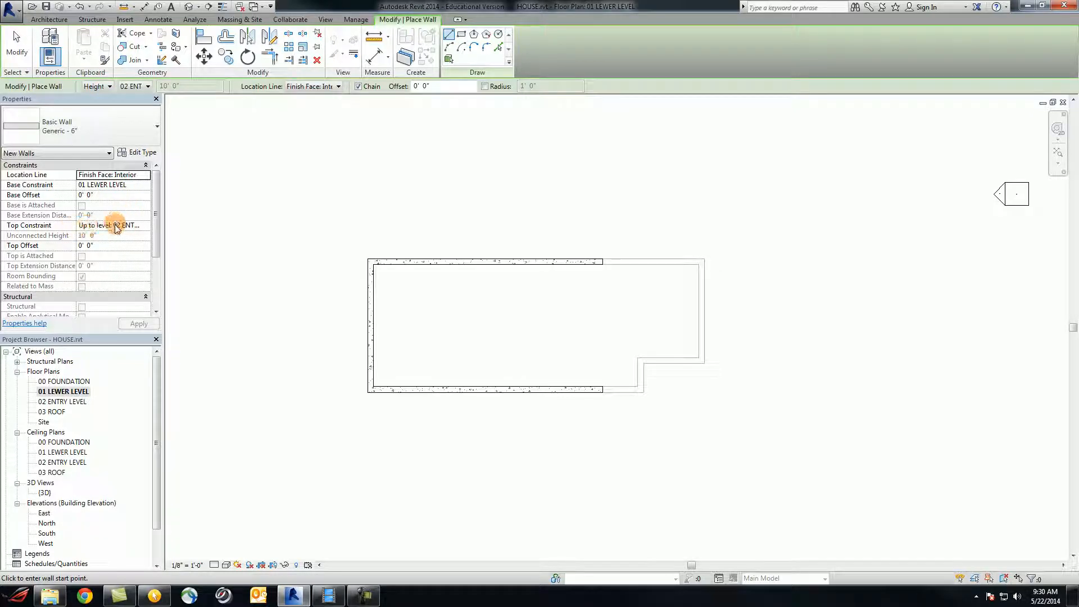
click(147, 86)
click(137, 127)
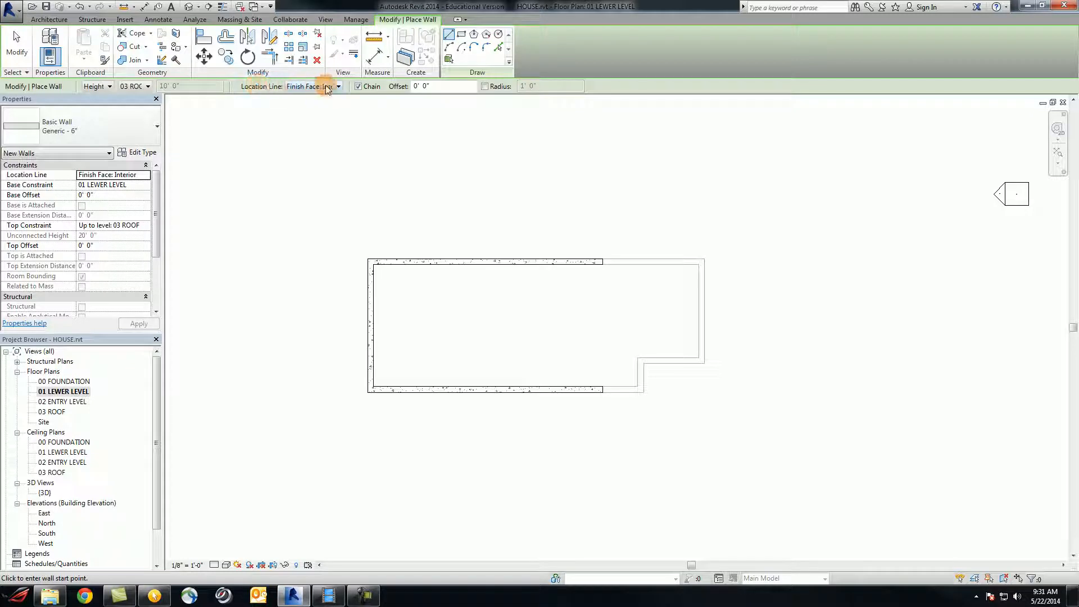
click(359, 86)
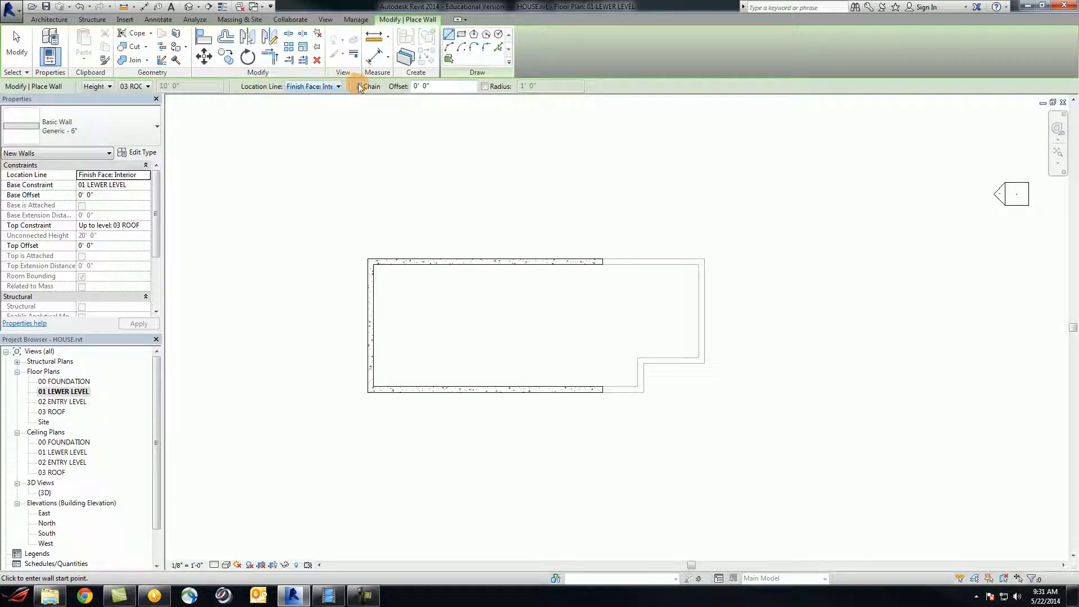
Step: Draw the wall chain from the north foundation wall's inner endpoint 16'-6" east to the inner northeast corner and south to the inner southeast corner
scroll(618, 268, up, 4)
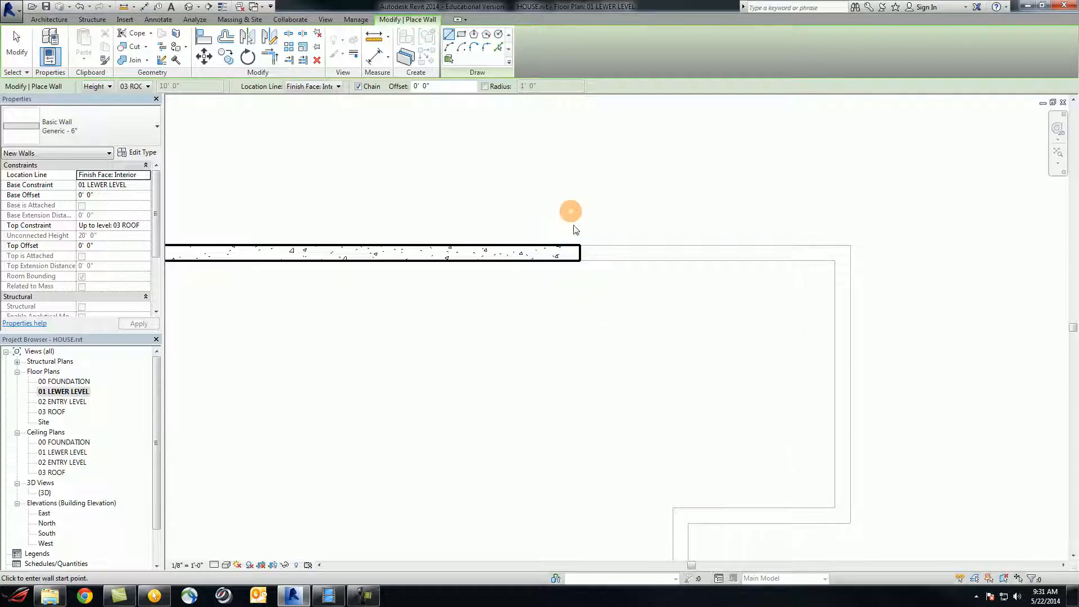
scroll(596, 303, down, 2)
middle_drag(603, 305, 602, 292)
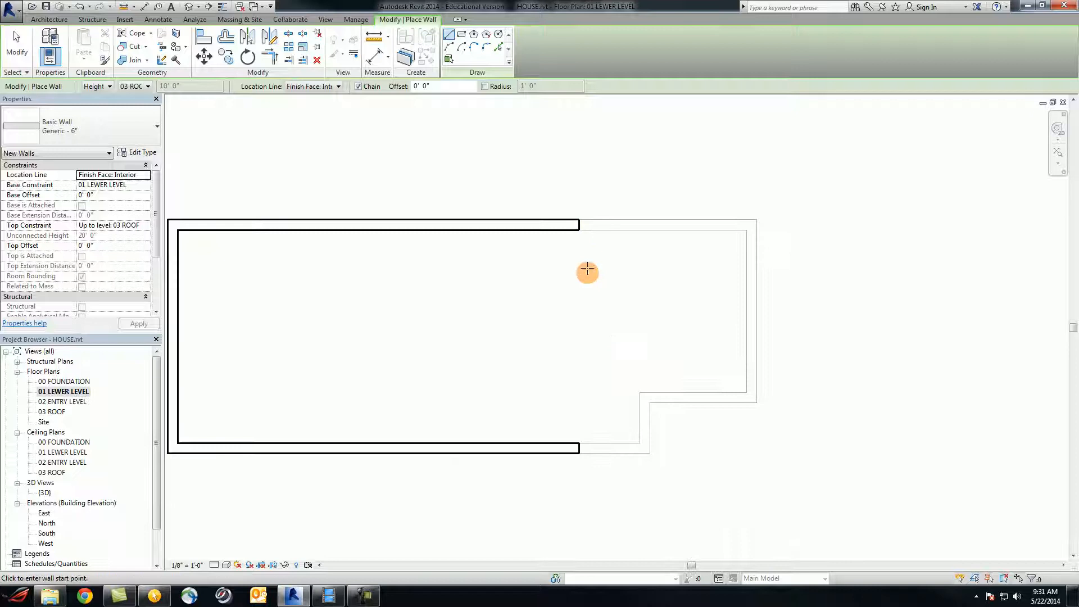
click(580, 231)
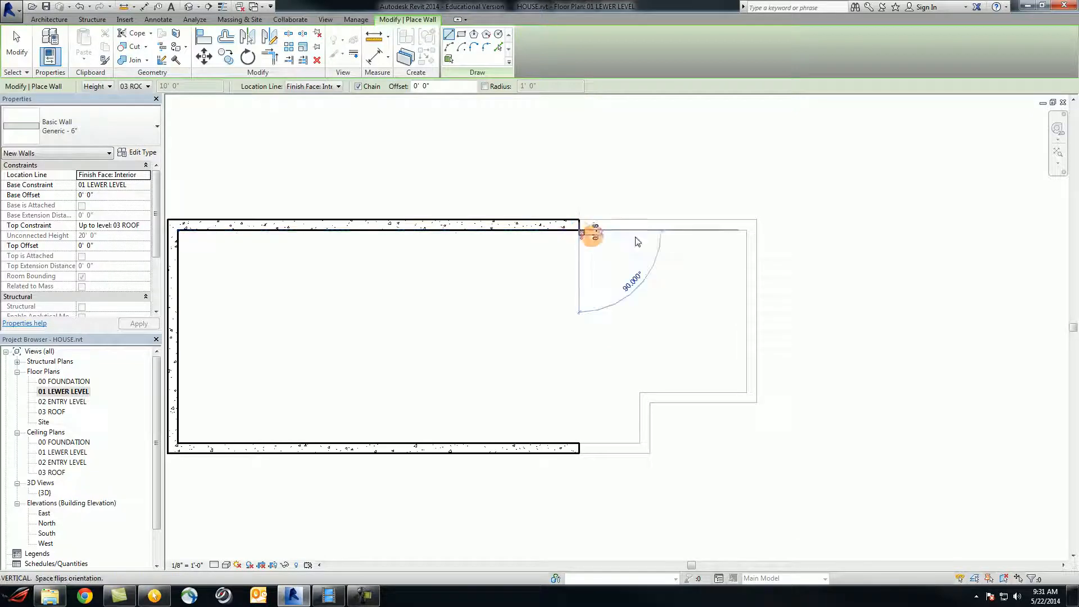
click(746, 228)
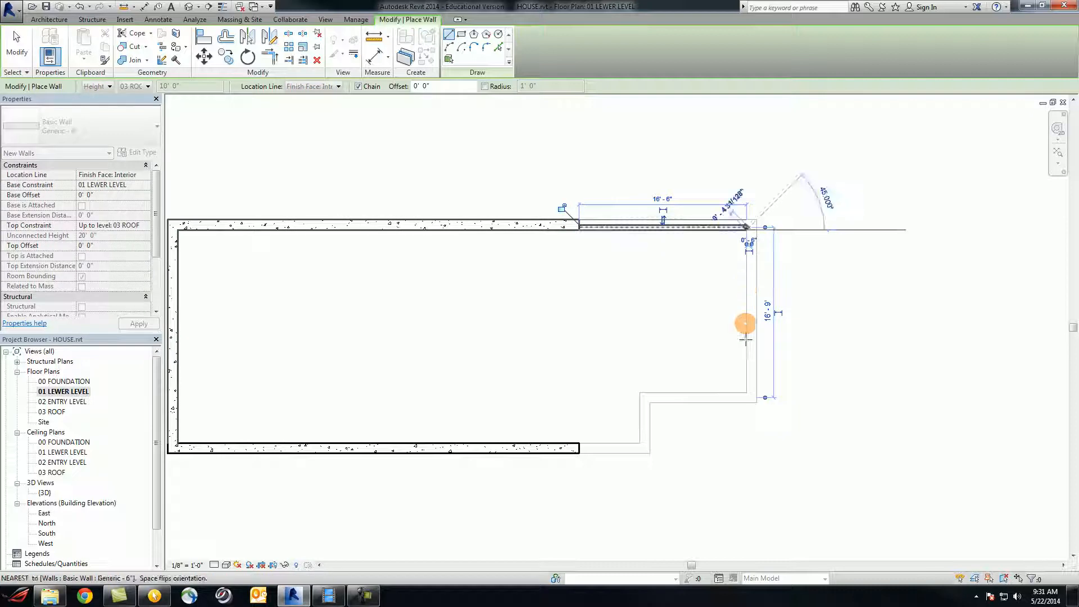
click(748, 394)
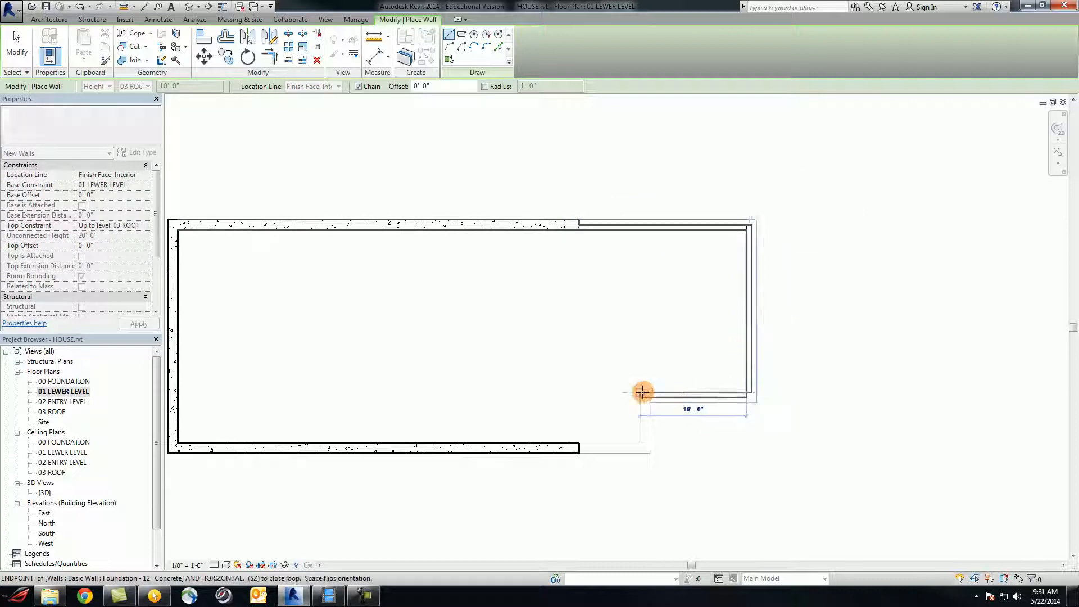
Step: Continue the chain 10'-6" west to the jog's inner corner, south along the jog and west to the south foundation wall's endpoint, ending the wall command
click(641, 394)
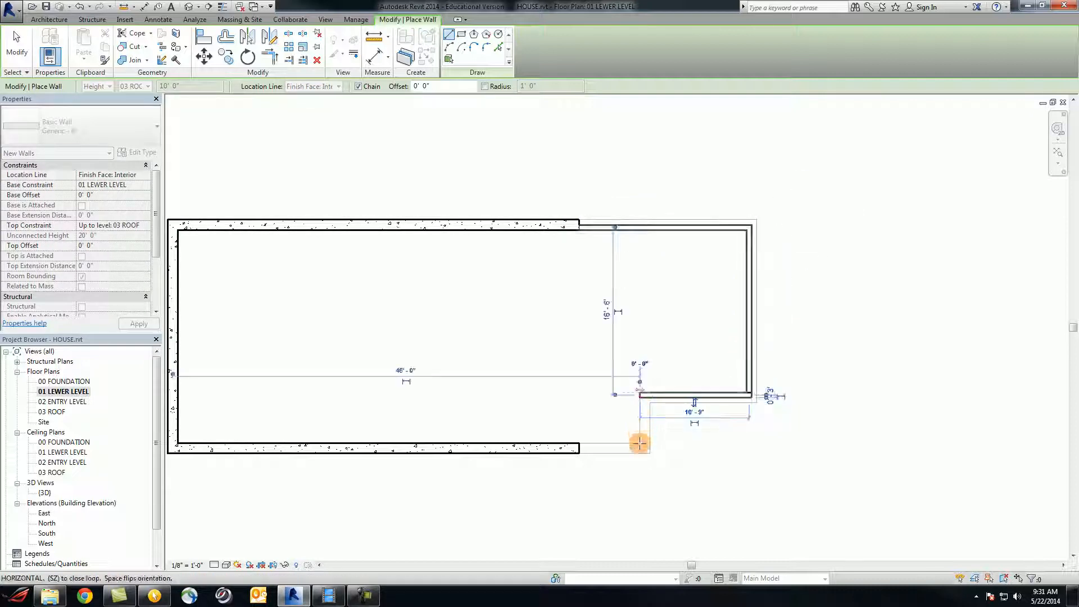
click(640, 444)
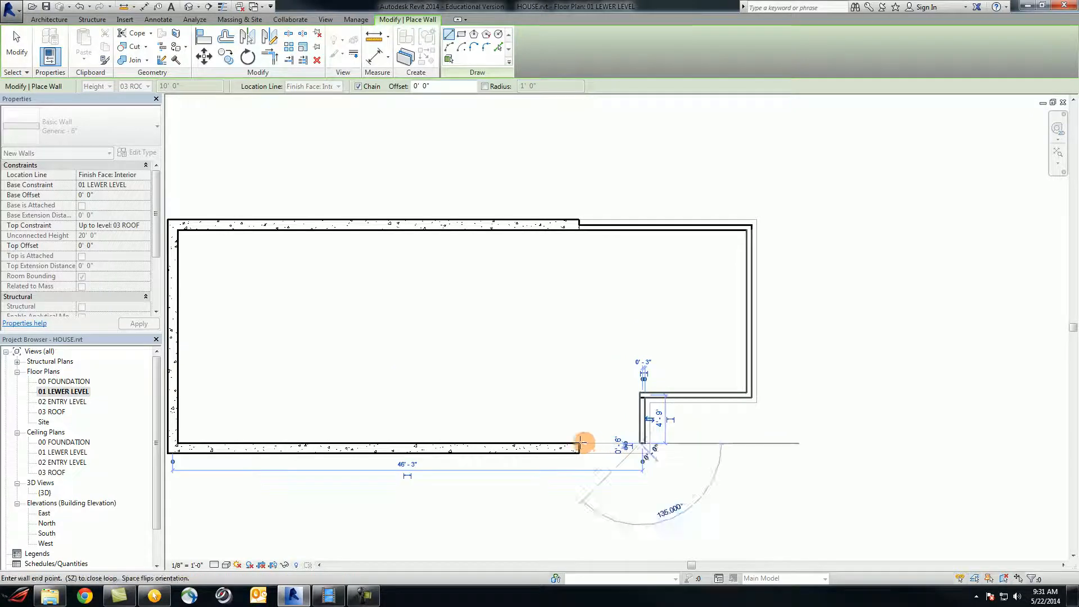
click(579, 444)
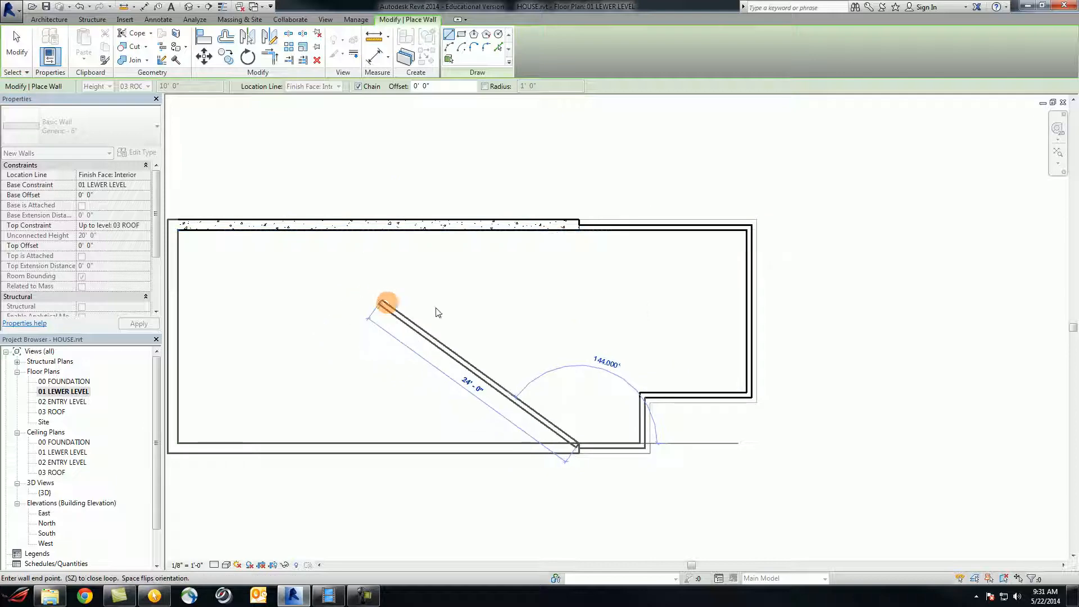
key(Escape)
key(Escape)
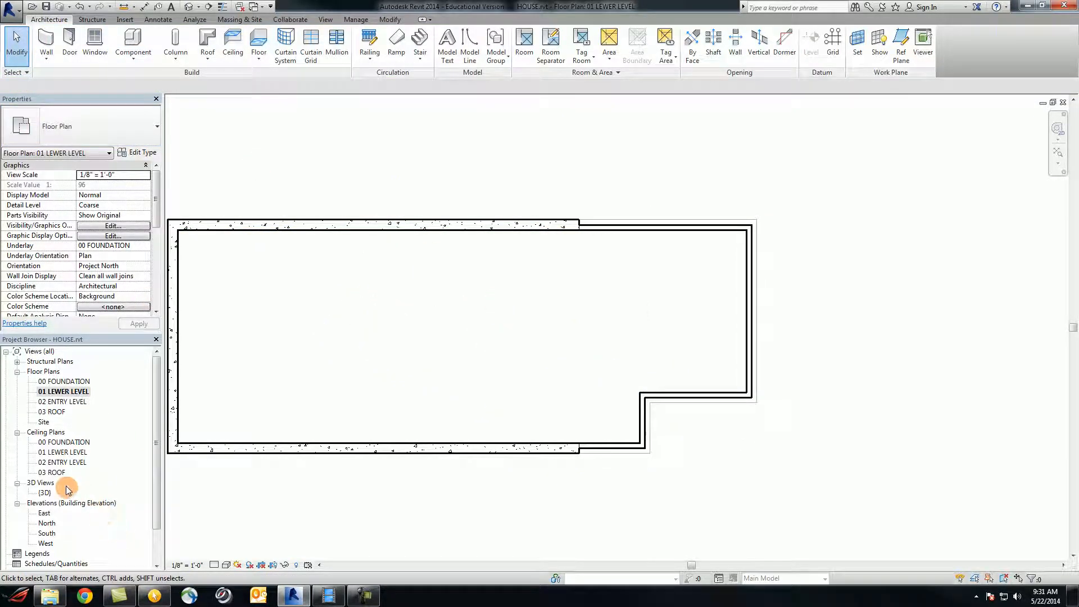
Step: Open the {3D} view and examine how the lower east end walls meet the entry level walls and the stepped foundation
double_click(45, 493)
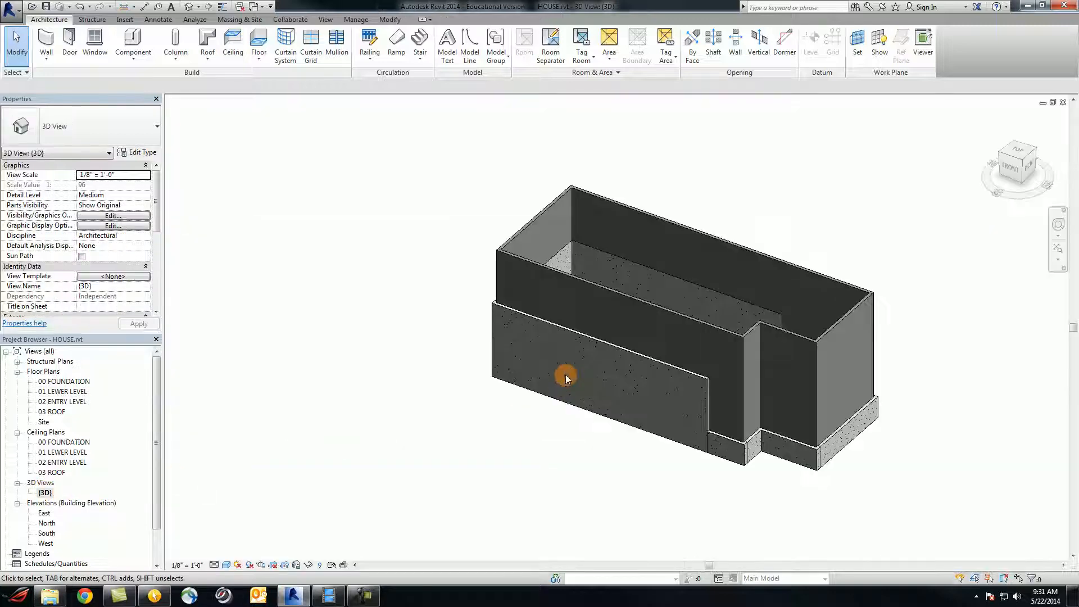
shift+middle_drag(945, 440, 762, 439)
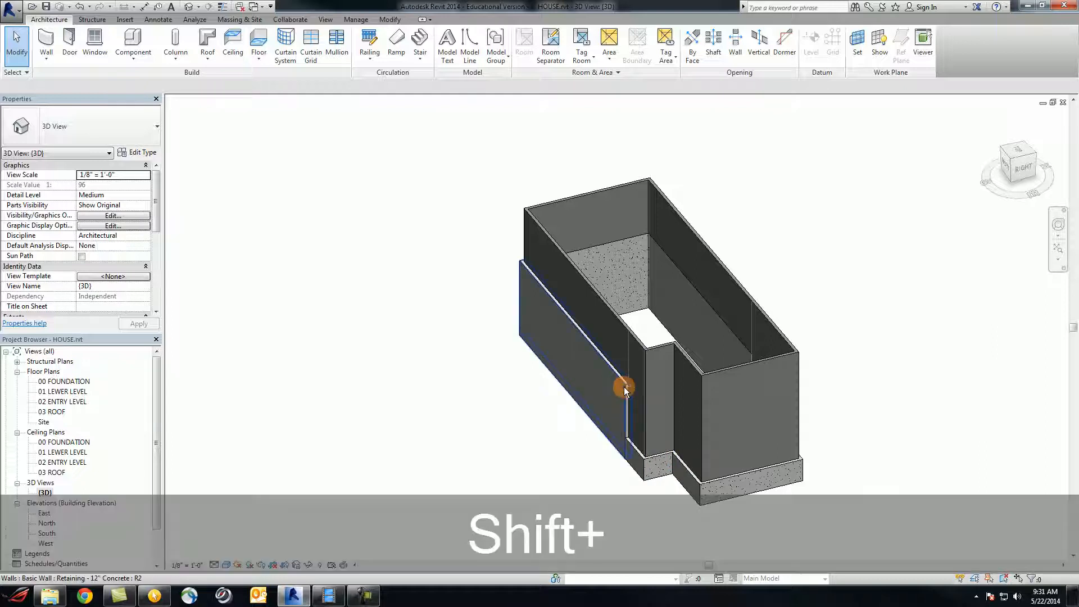
shift+middle_drag(621, 385, 661, 416)
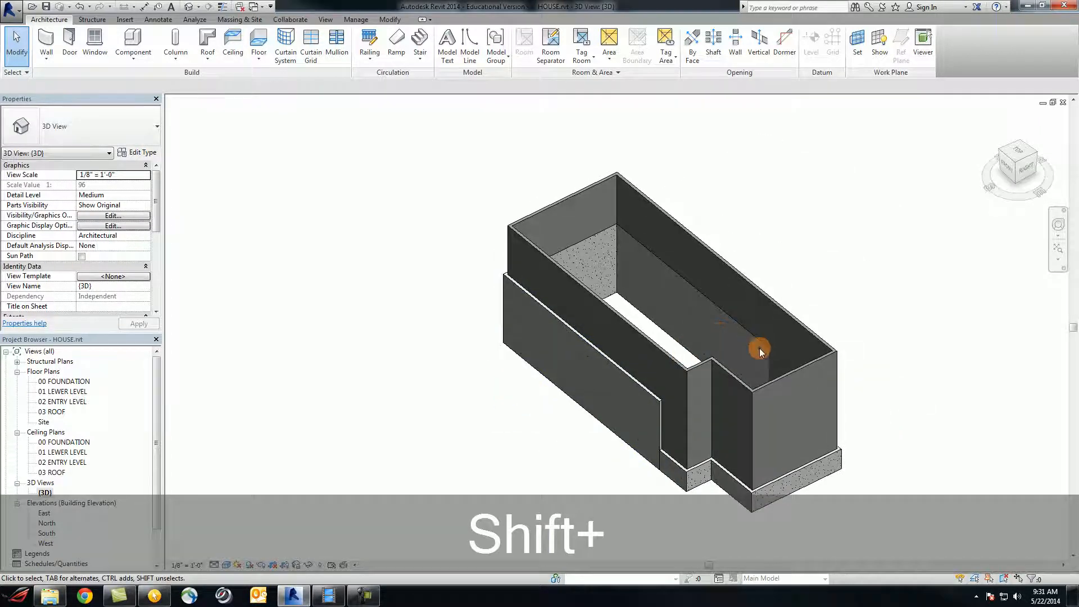
scroll(760, 348, up, 5)
shift+middle_drag(760, 348, 779, 364)
scroll(761, 356, down, 6)
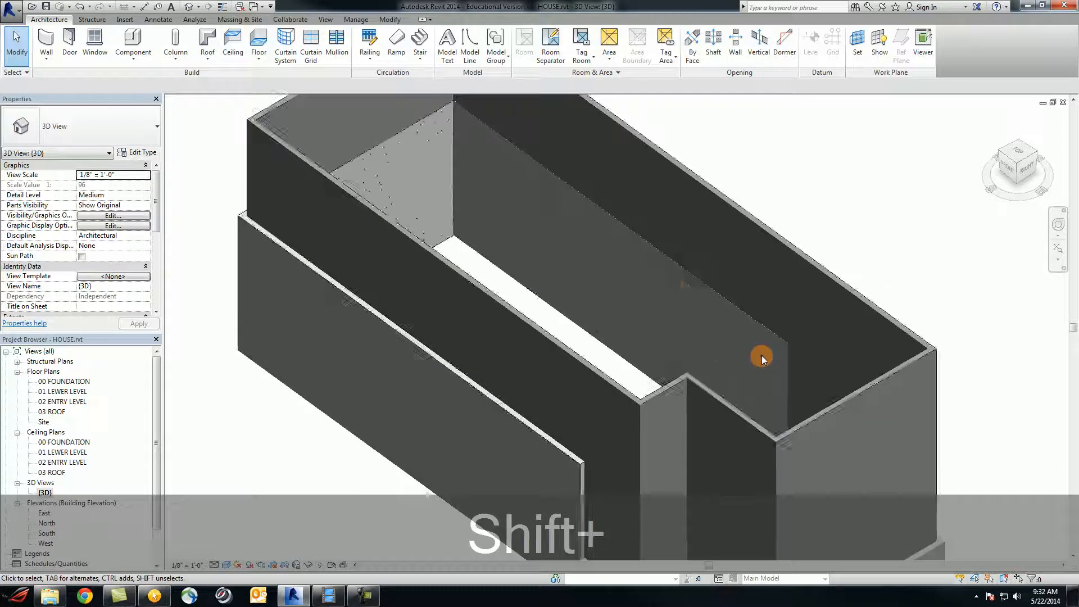